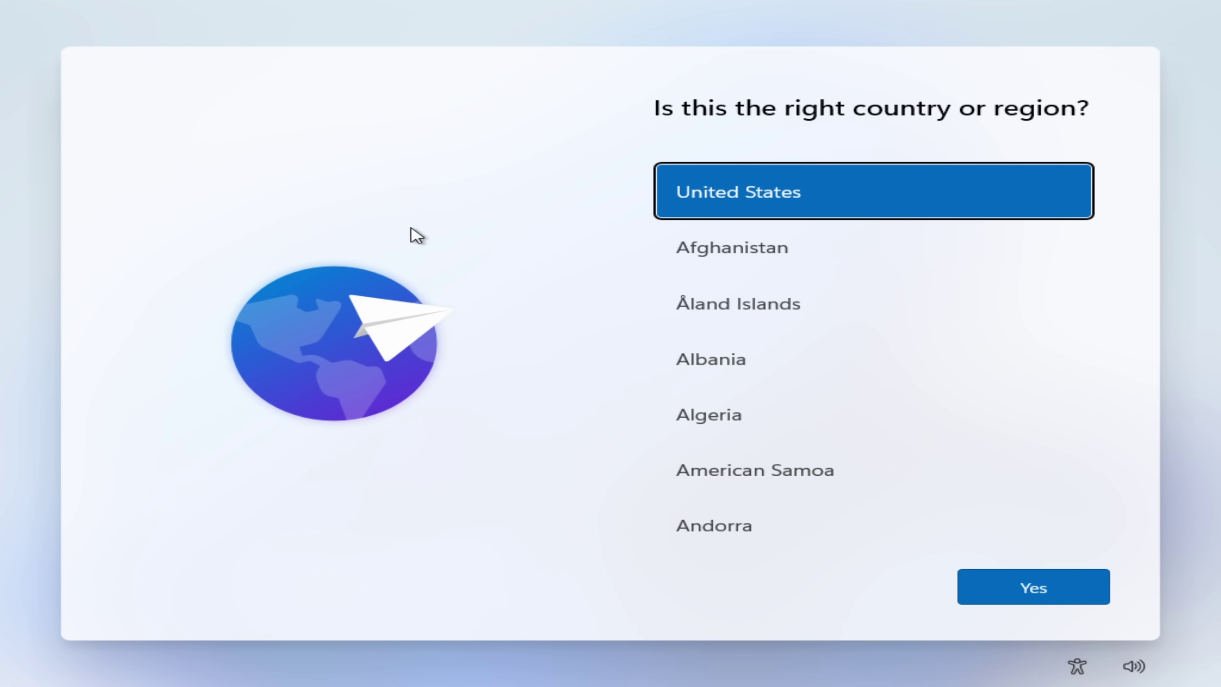
Step: Open an Administrator Command Prompt over the region page with Shift+F10
key(shift+F10)
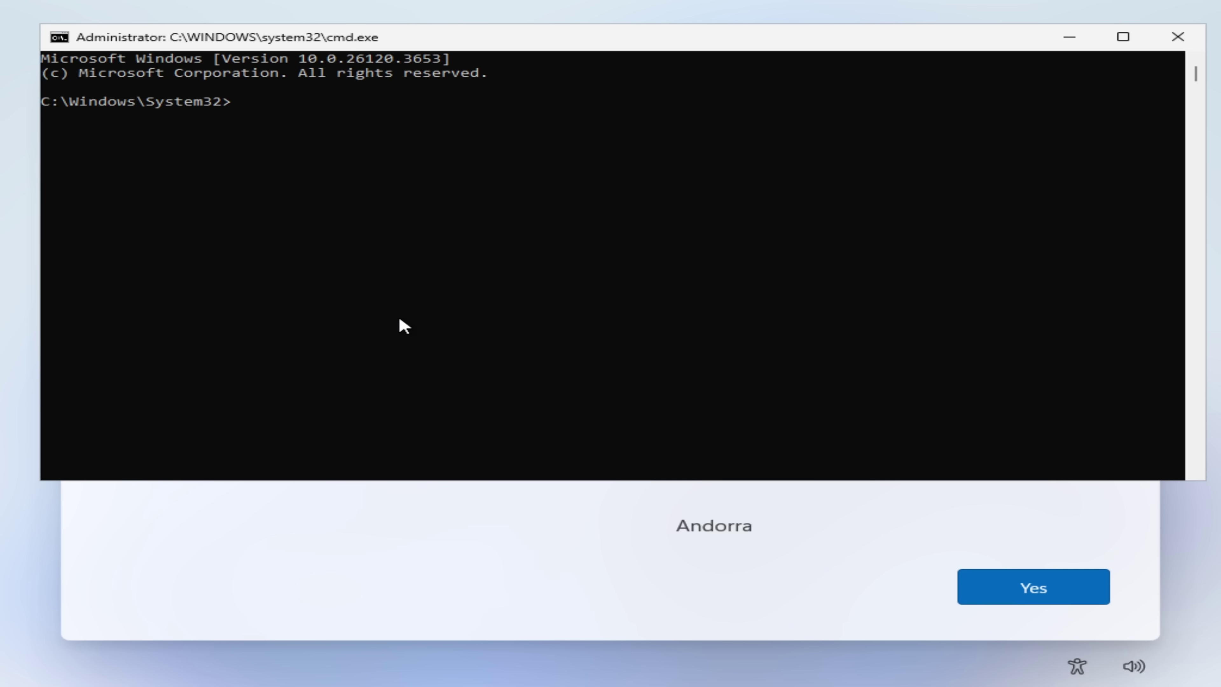
Step: Run oobe\bypassNRO, get the not-recognized error, and start retyping it at a fresh prompt
text(obe\bypassNRO)
key(Return)
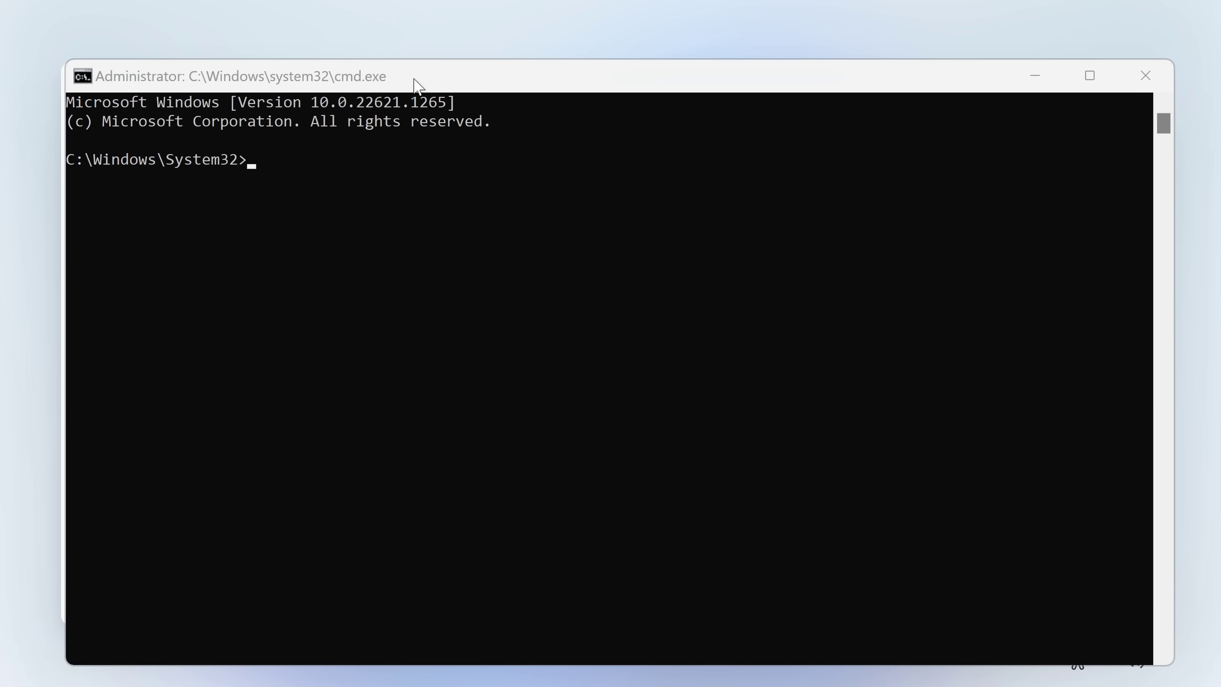
drag(419, 85, 417, 72)
text(oobe)
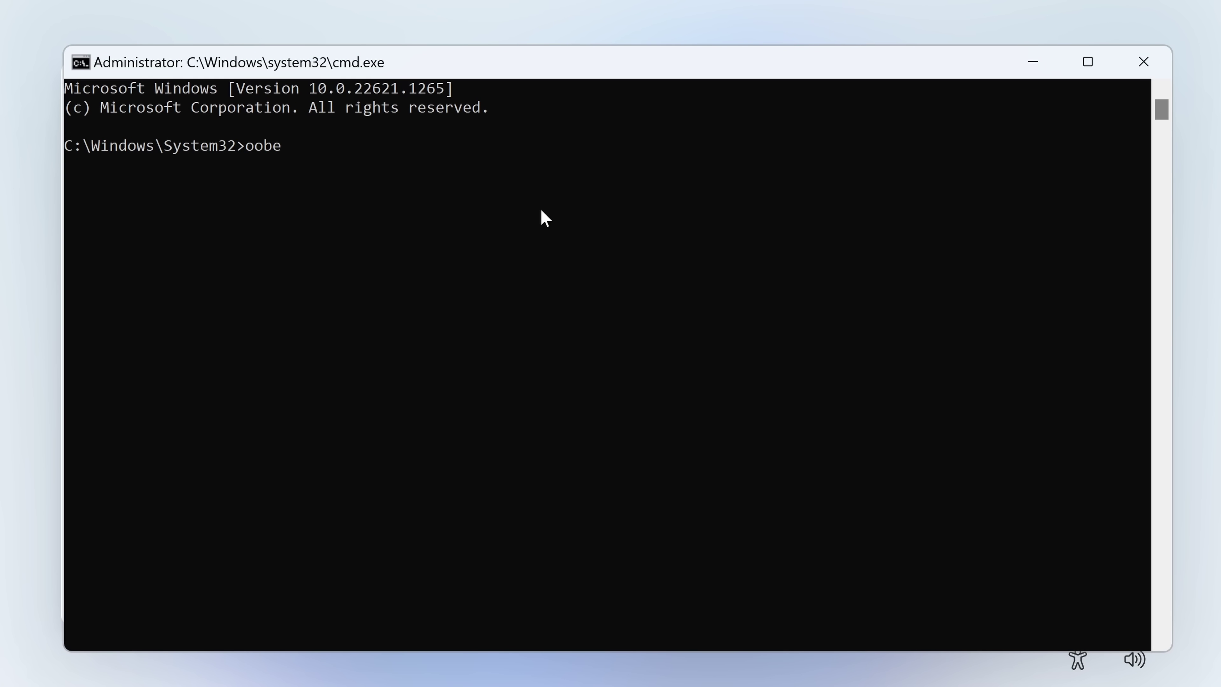
text(\bypassNR)
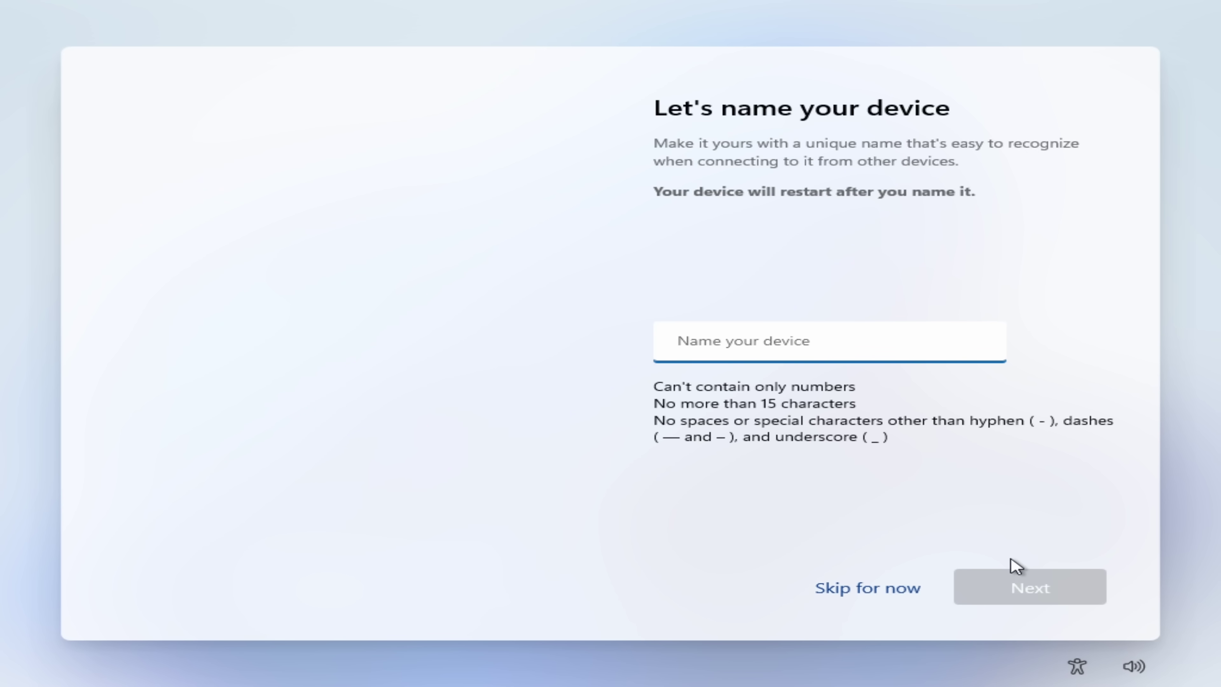
Step: Skip the 'Let's name your device' page with Skip for now
click(860, 593)
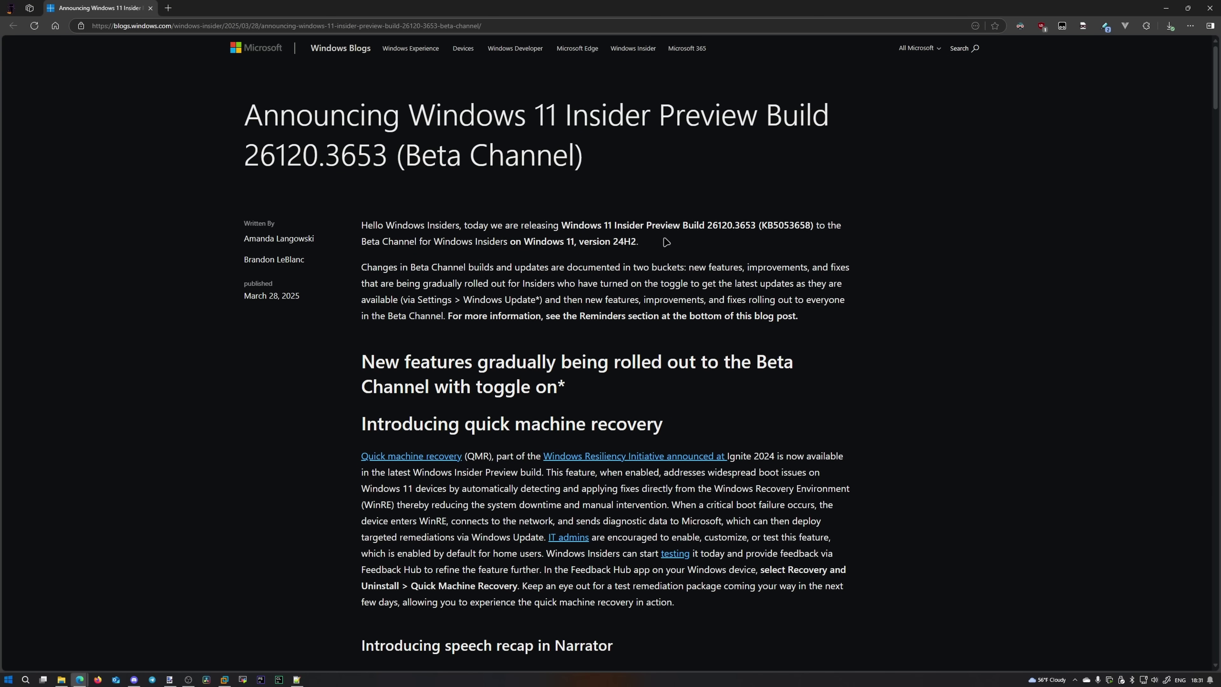
Step: Scroll through the Build 26120.3653 post and back up to the [General] green-screen section
scroll(868, 529, down, 10)
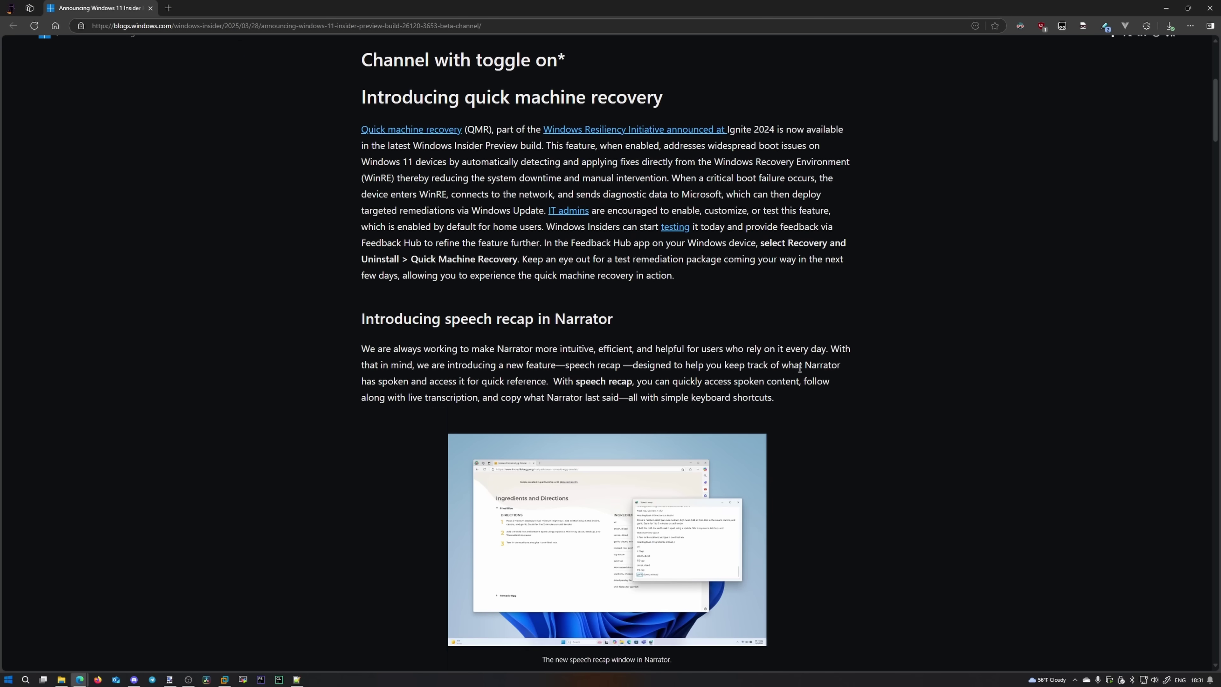
scroll(902, 371, down, 8)
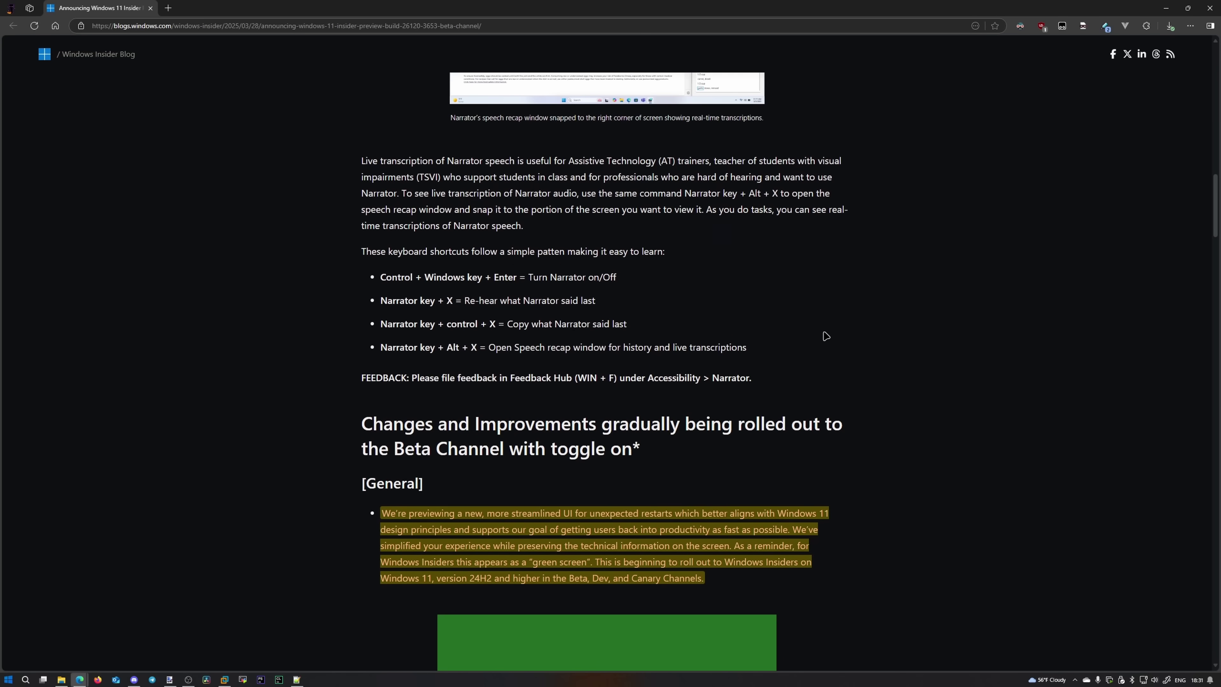
scroll(857, 306, down, 4)
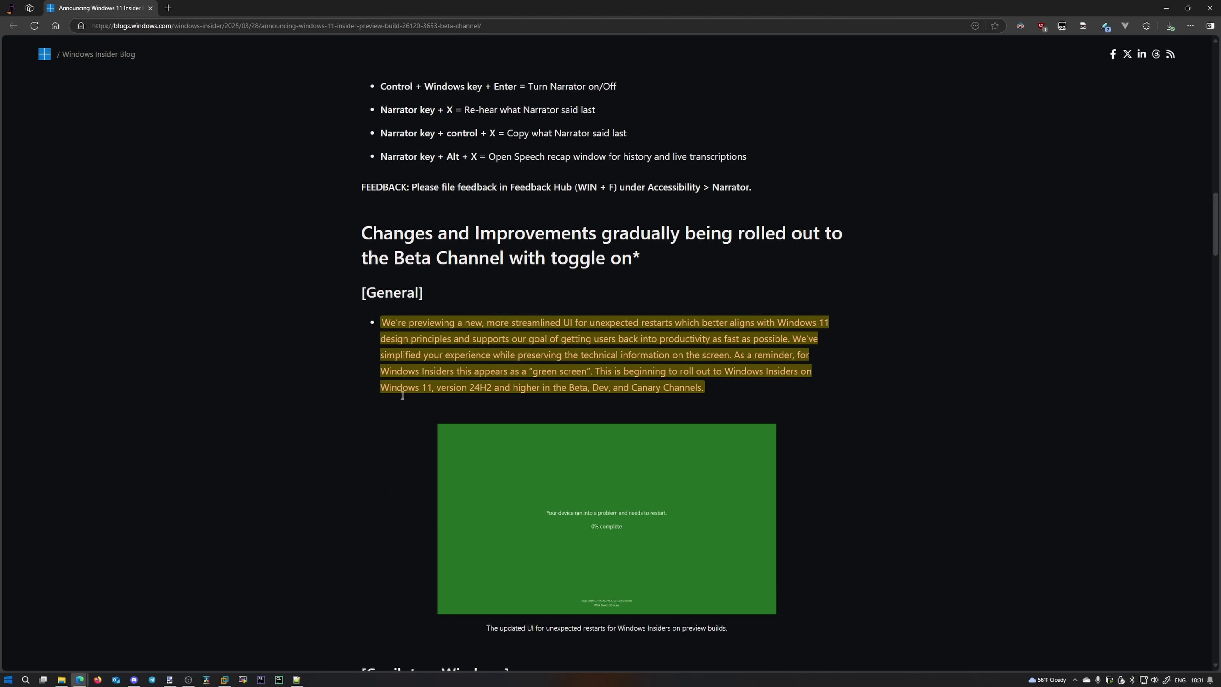
scroll(484, 475, down, 20)
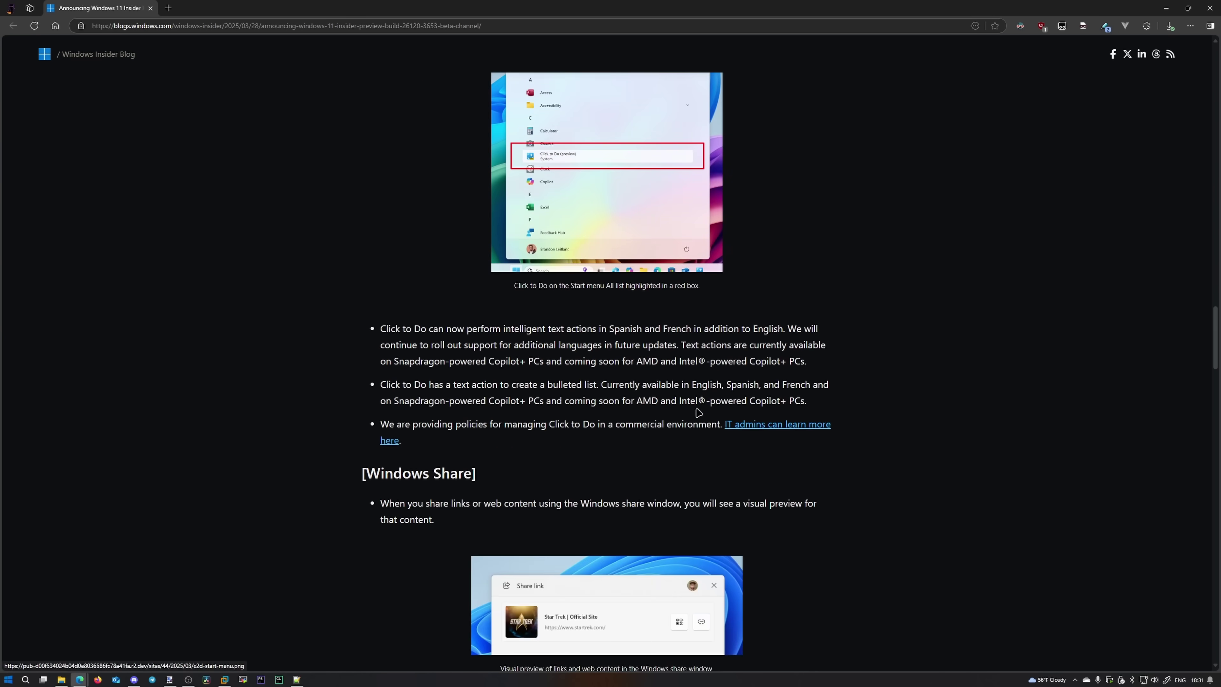
scroll(611, 414, down, 10)
scroll(673, 414, up, 18)
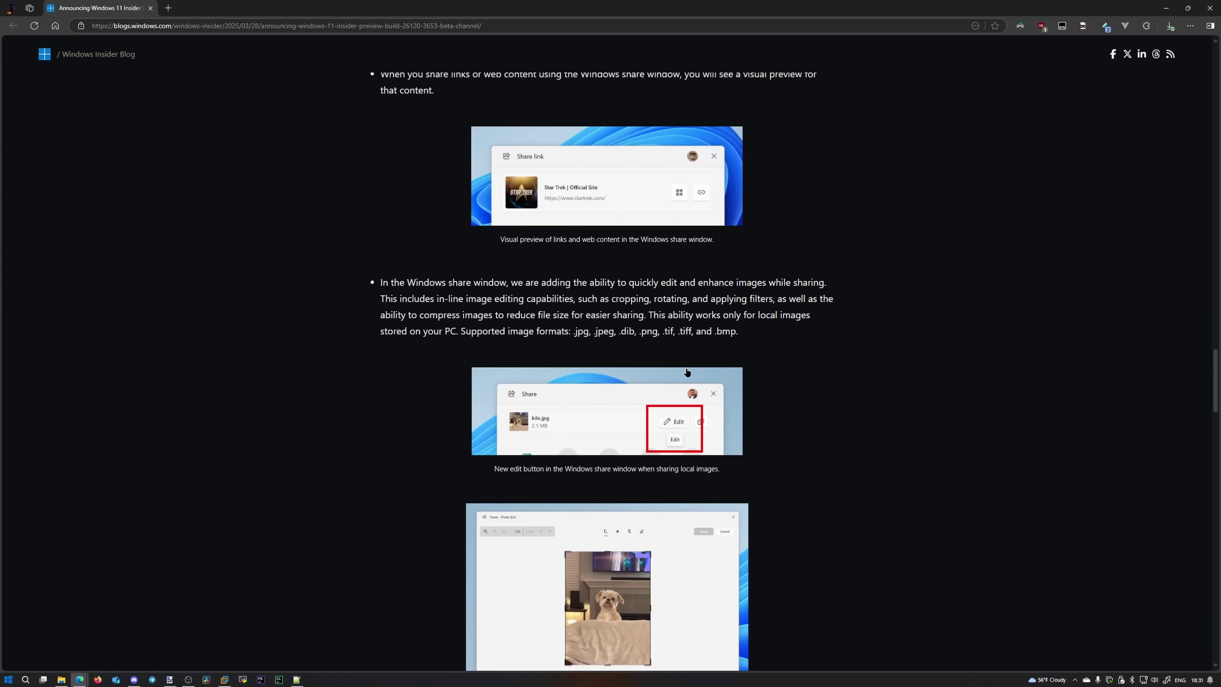
scroll(720, 414, up, 15)
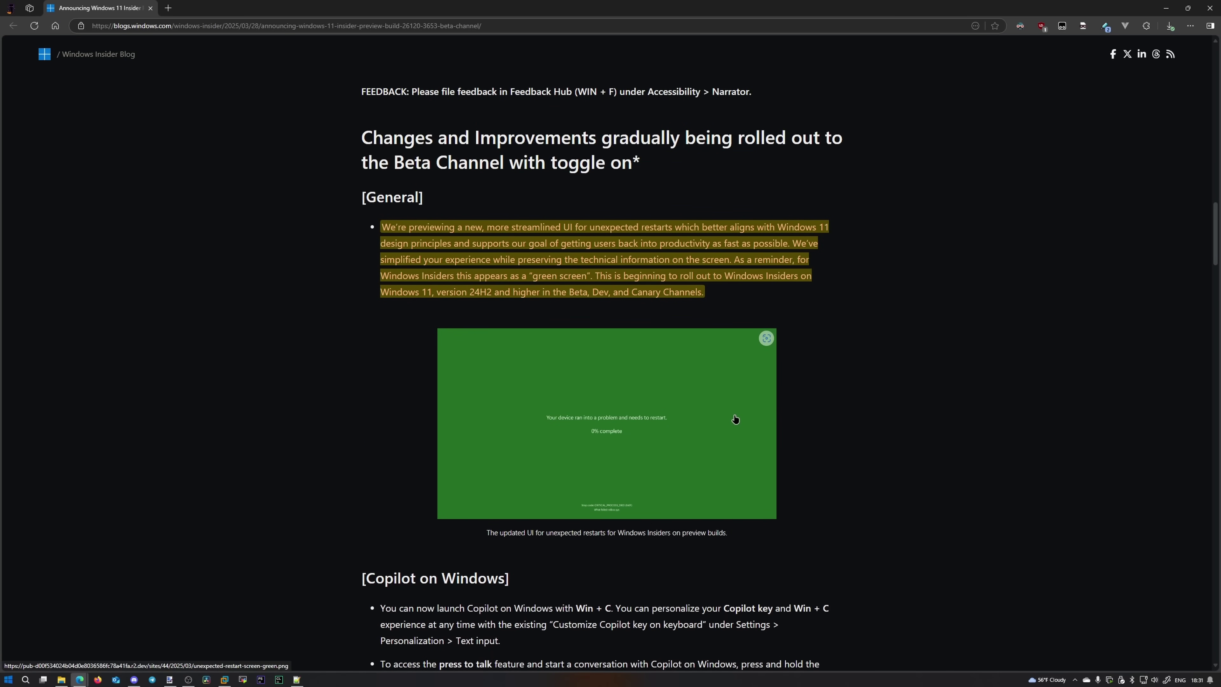
Step: Zoom the post to 300% and bring the green restart-screen image and caption into view
ctrl+scroll(731, 416, up, 7)
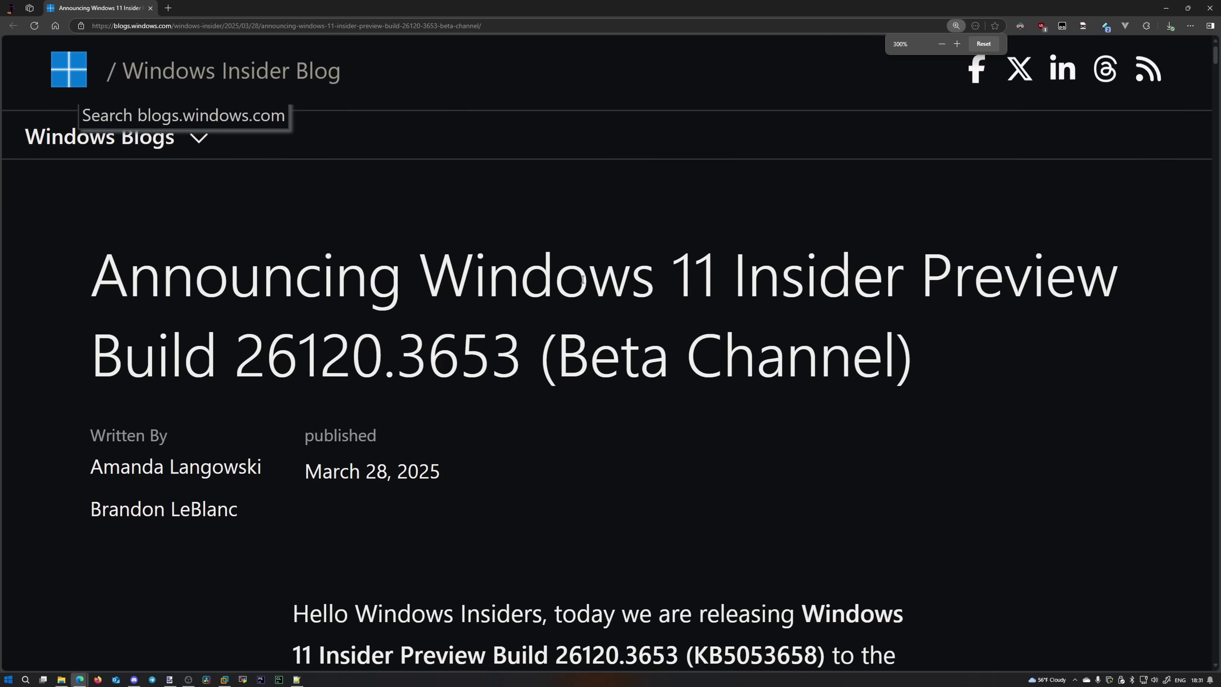
scroll(577, 265, down, 15)
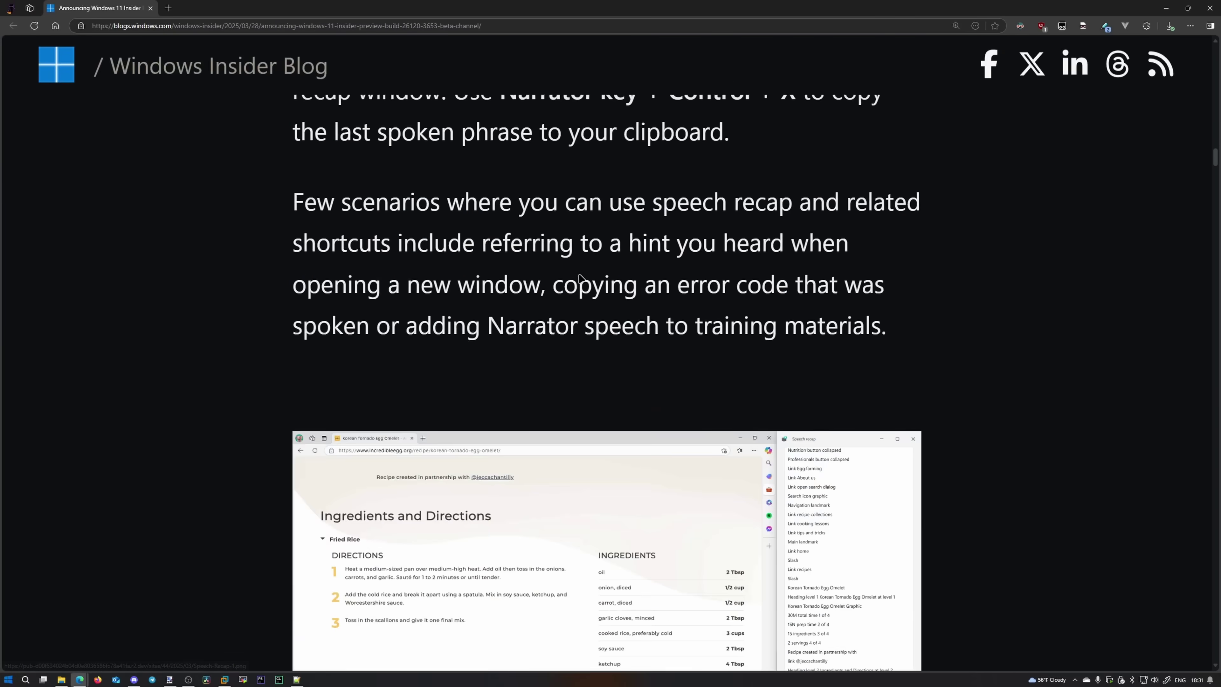
scroll(585, 279, down, 15)
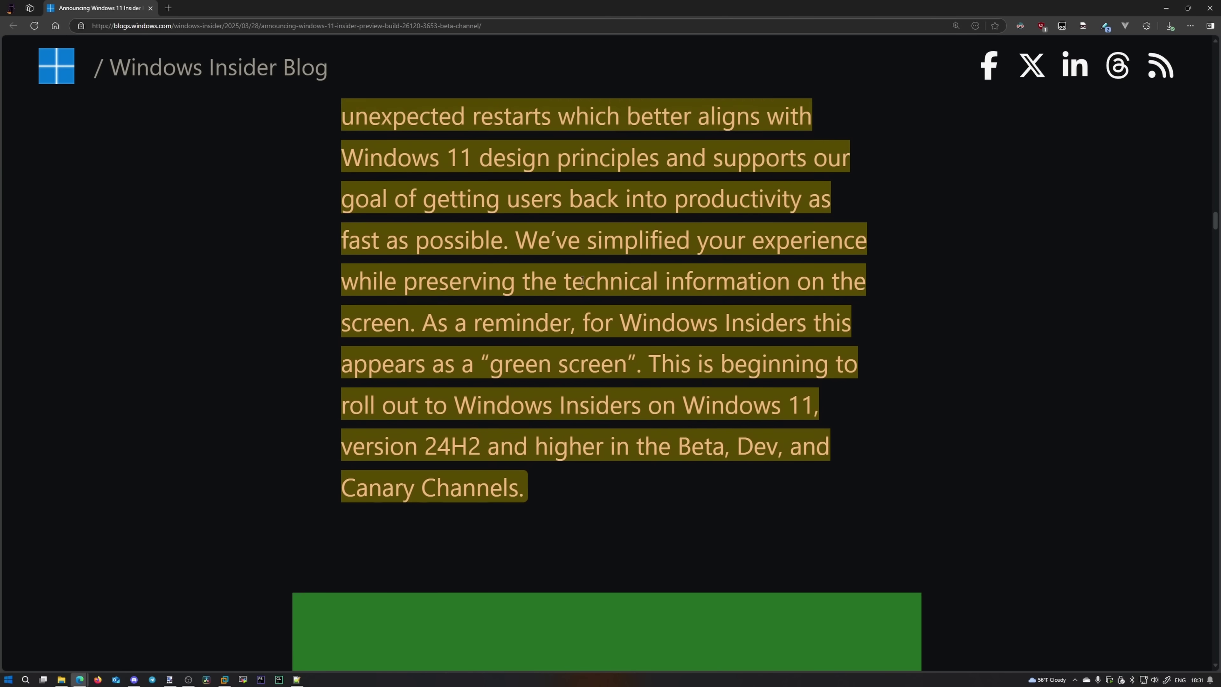
scroll(591, 332, up, 2)
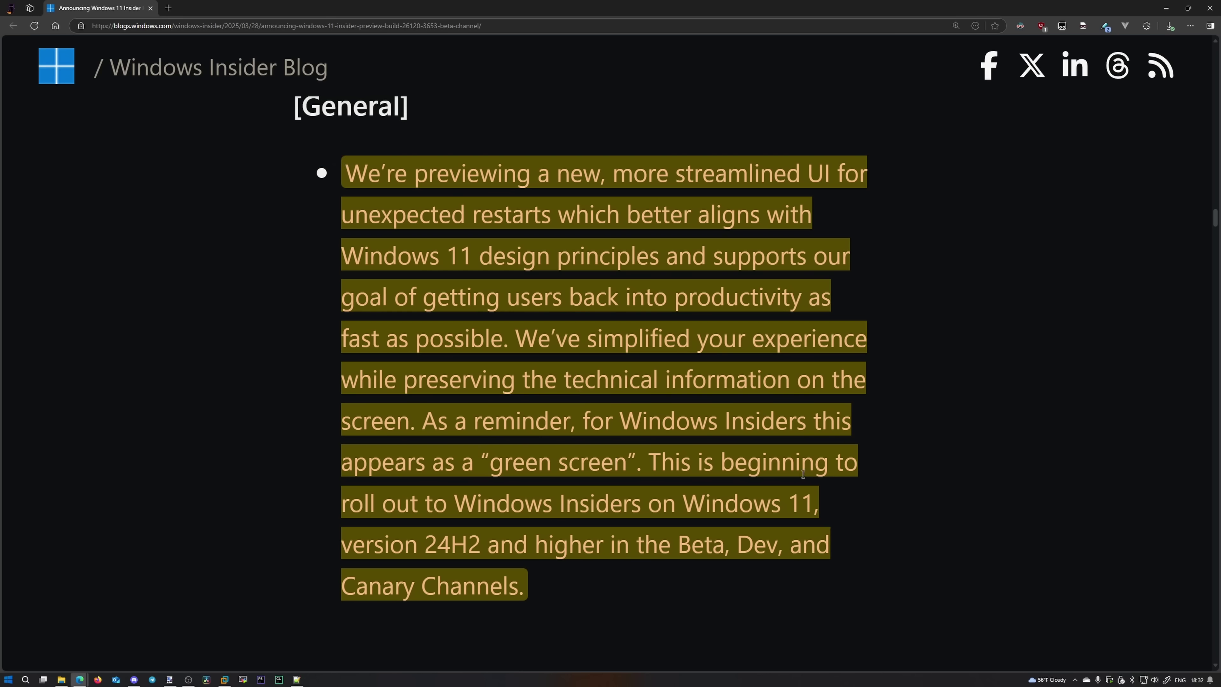
mouse_move(783, 502)
scroll(1003, 481, down, 5)
scroll(981, 435, down, 4)
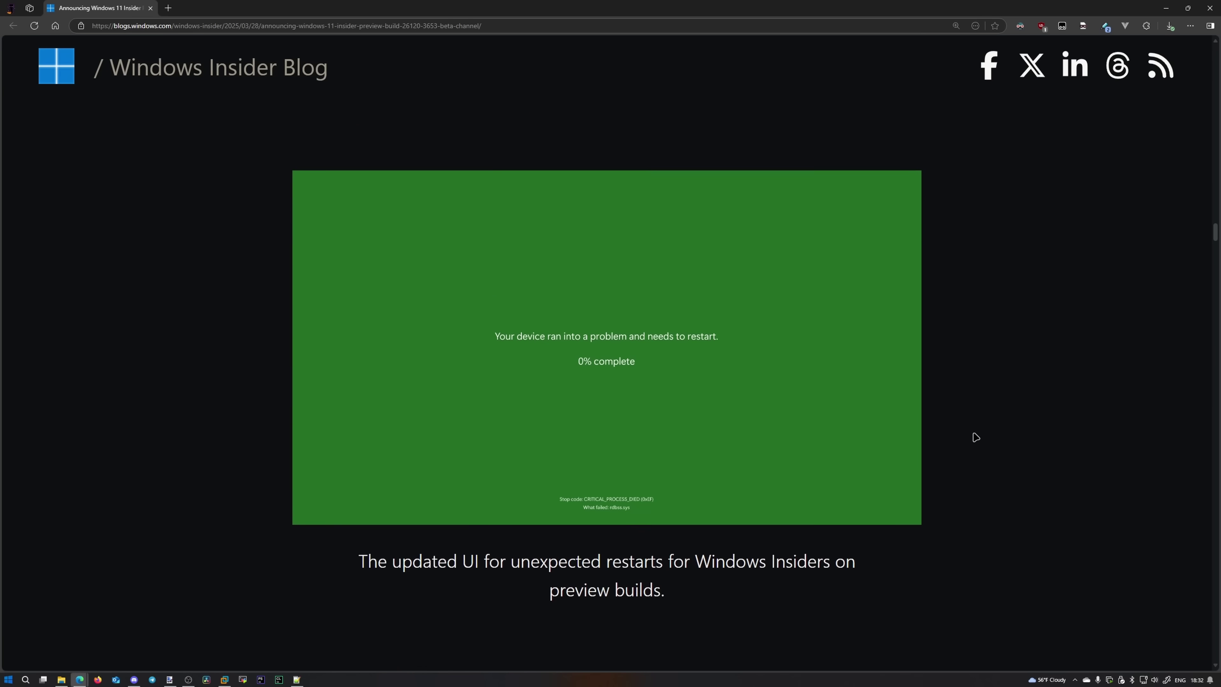
scroll(977, 433, up, 1)
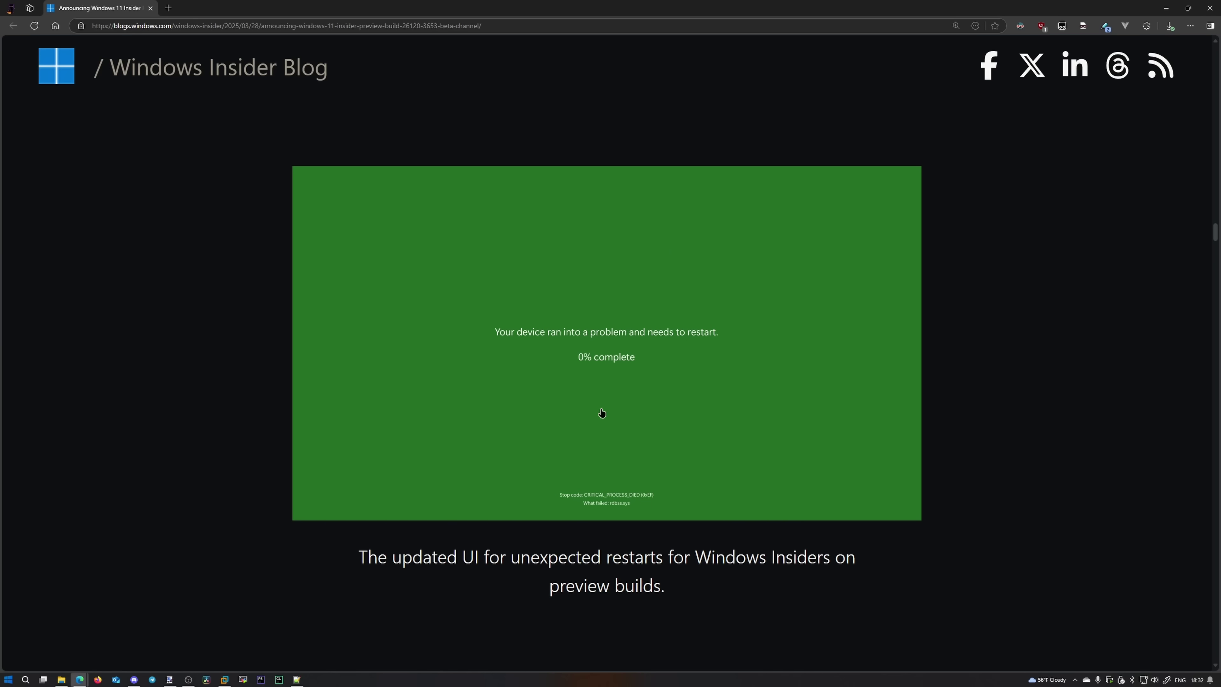
mouse_move(620, 518)
scroll(1036, 483, up, 8)
scroll(1015, 484, up, 1)
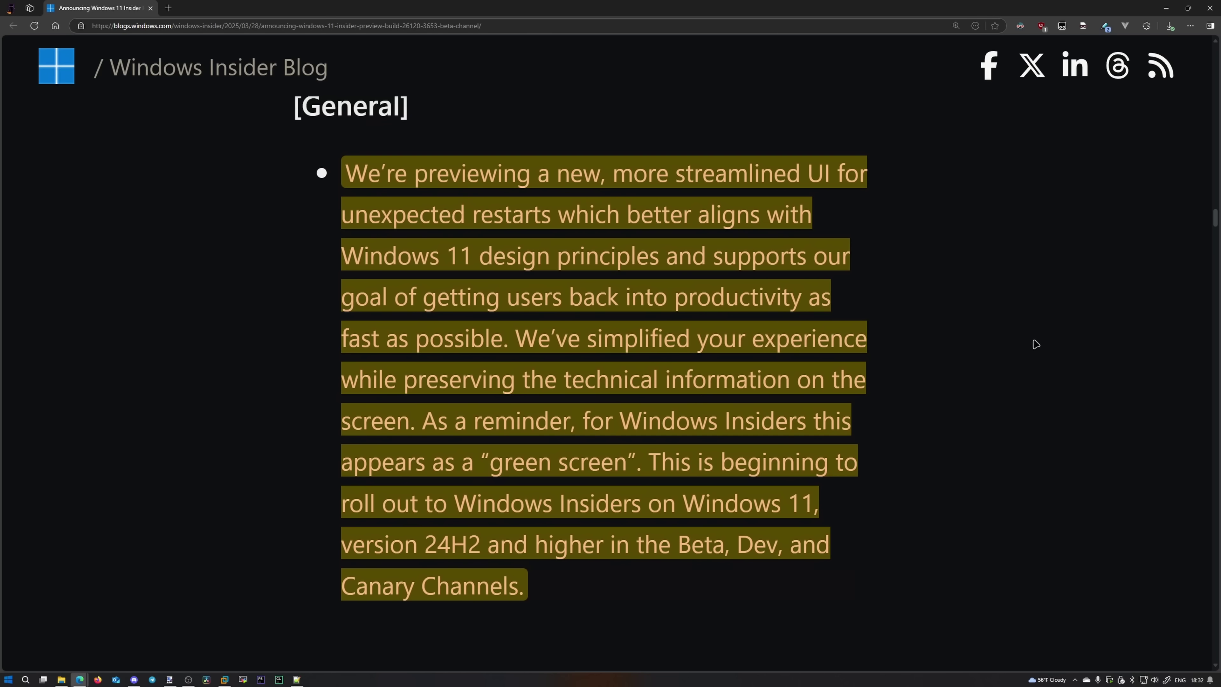
scroll(1010, 341, down, 5)
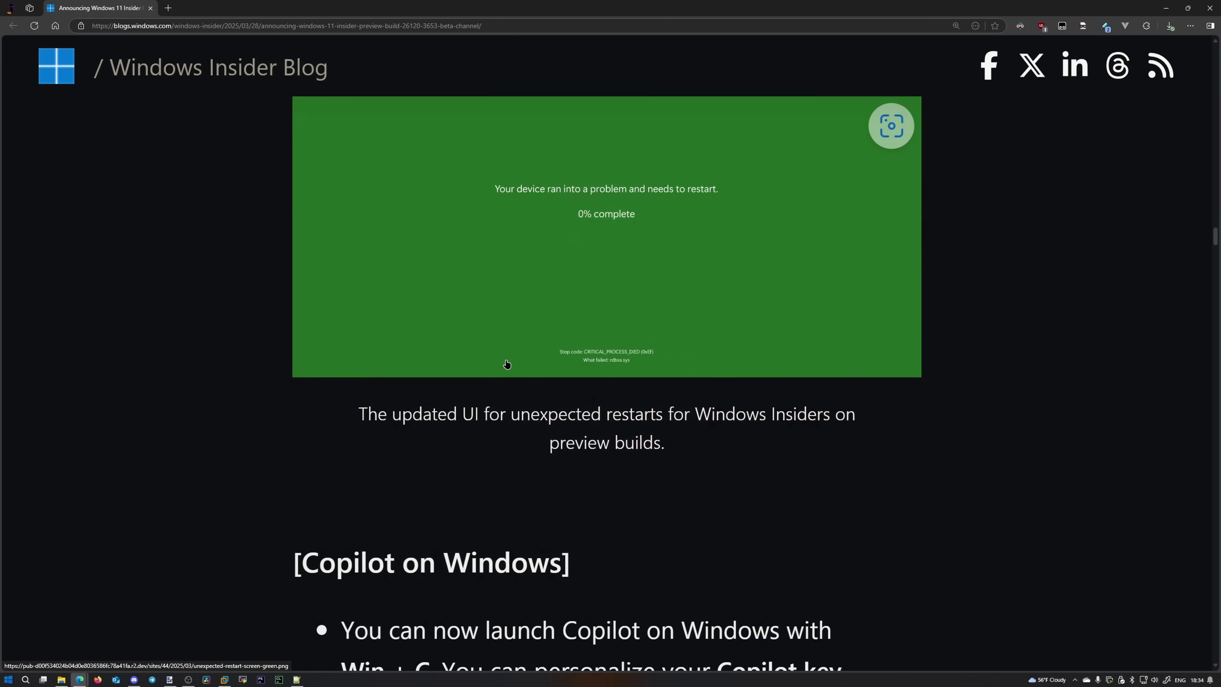
Step: Scroll past the Copilot, Click to Do and Windows Share sections to the [Other] bypassnro.cmd note
scroll(504, 363, down, 10)
scroll(638, 393, down, 15)
scroll(535, 318, down, 20)
scroll(531, 313, down, 10)
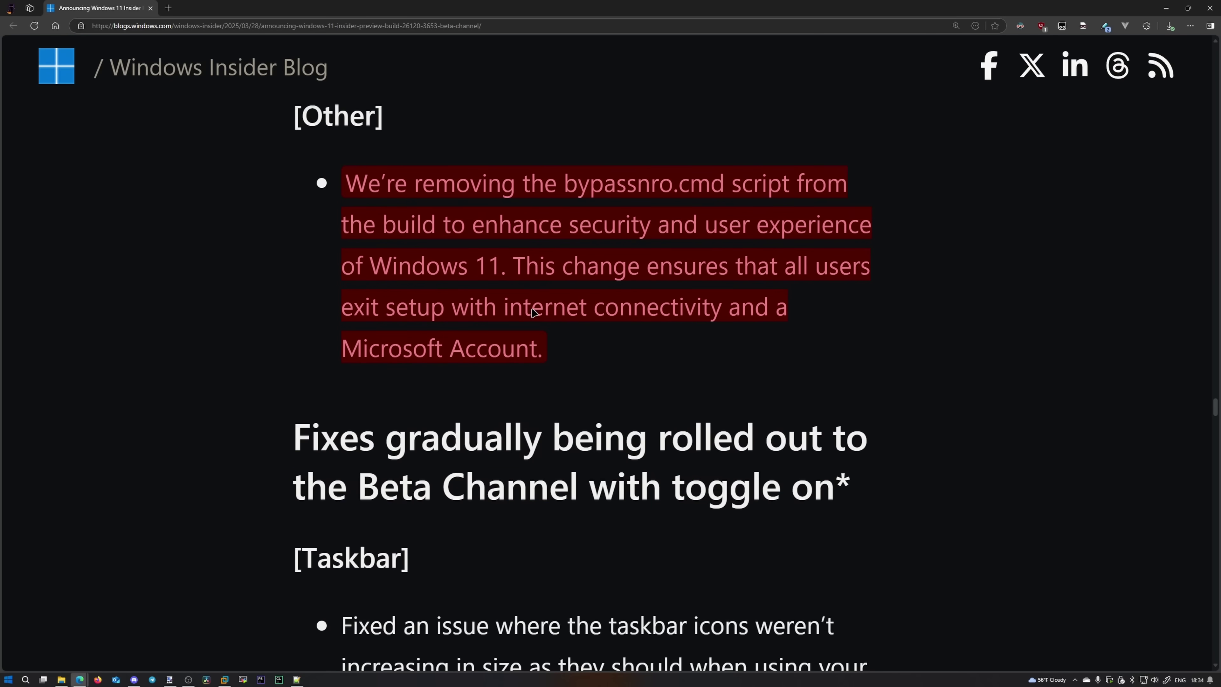
scroll(446, 407, up, 4)
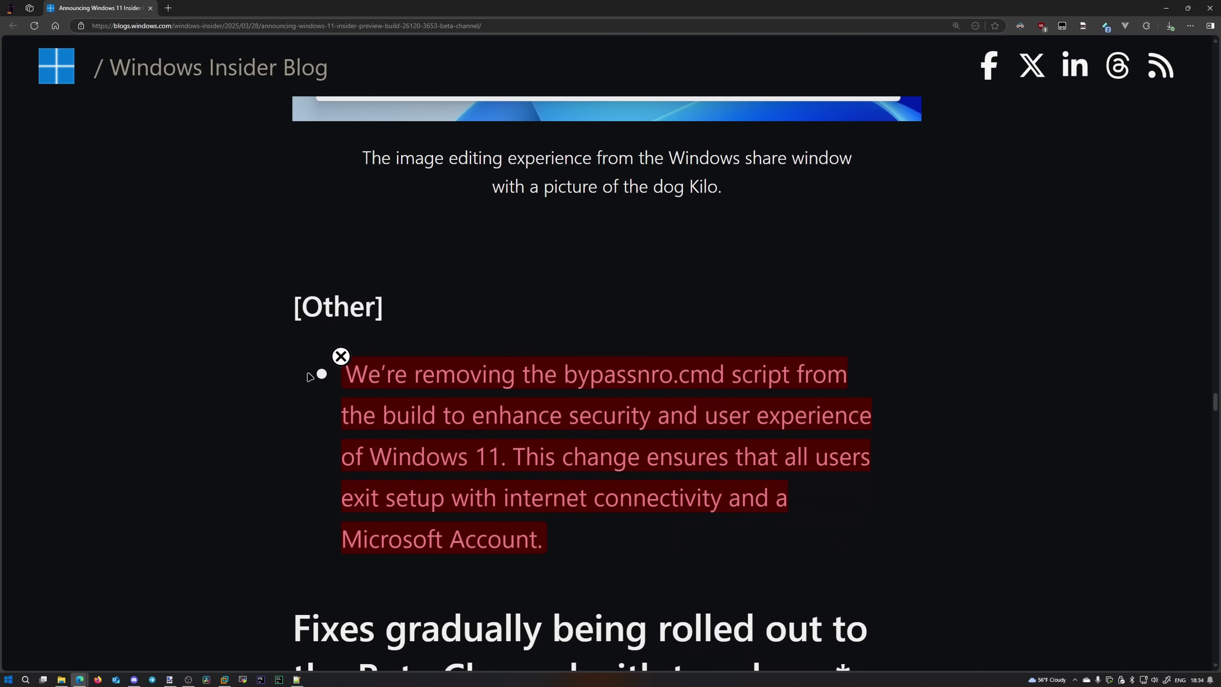
scroll(317, 375, down, 1)
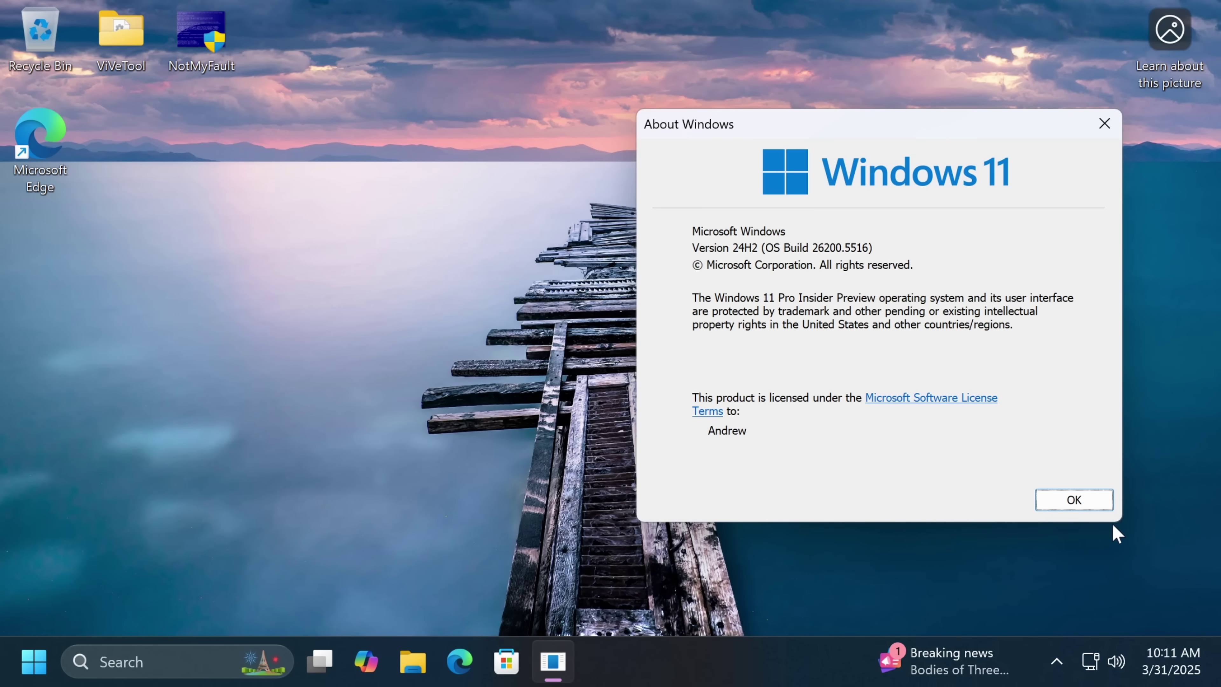
Step: Close About Windows, open cmd in the ViVeTool folder, and query feature 50070238
click(1071, 500)
key(super+r)
text(cmd)
key(Return)
text(cd \)
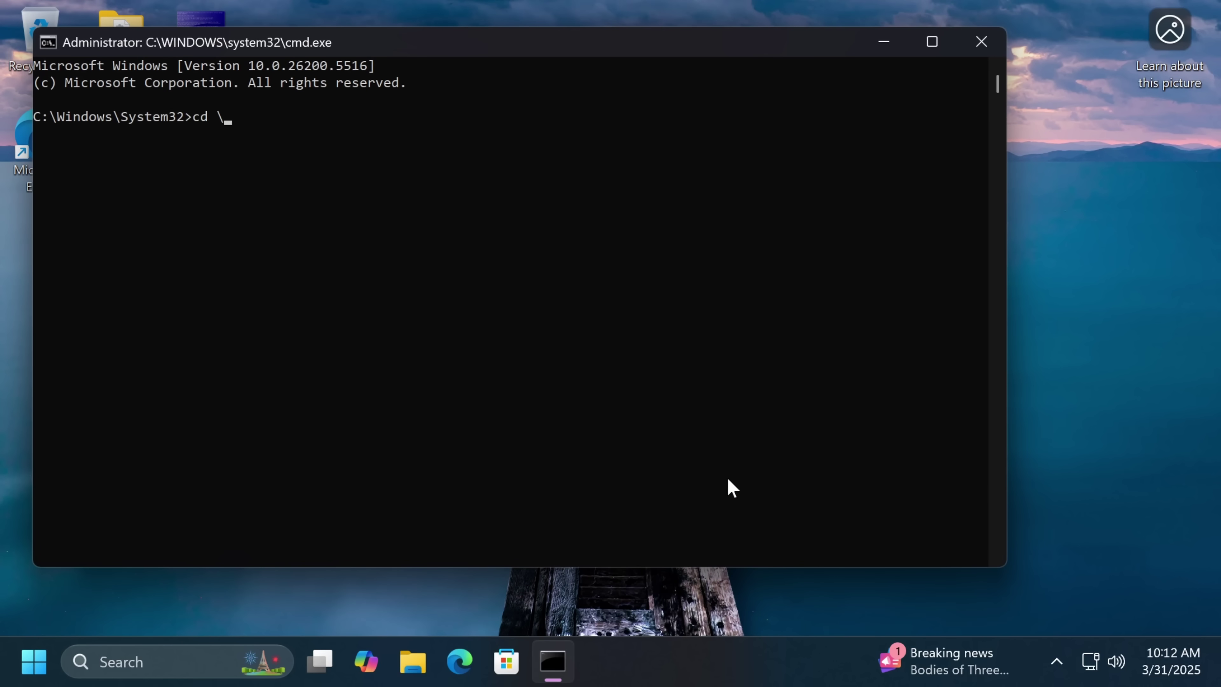
text(users\andrew\desktop\vivetool)
key(Return)
text(viv)
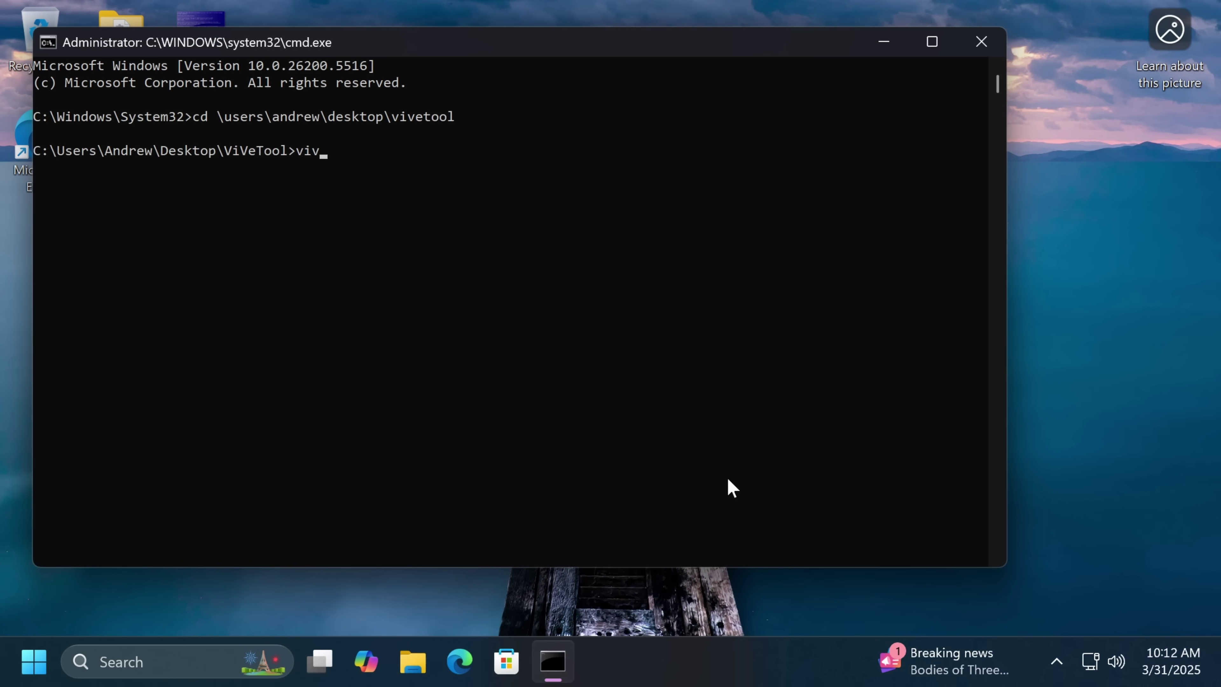
text(etool /query /id:50070238)
Step: Enable feature 50070238 with vivetool /enable, then restart immediately with shutdown -r -t 0
key(Return)
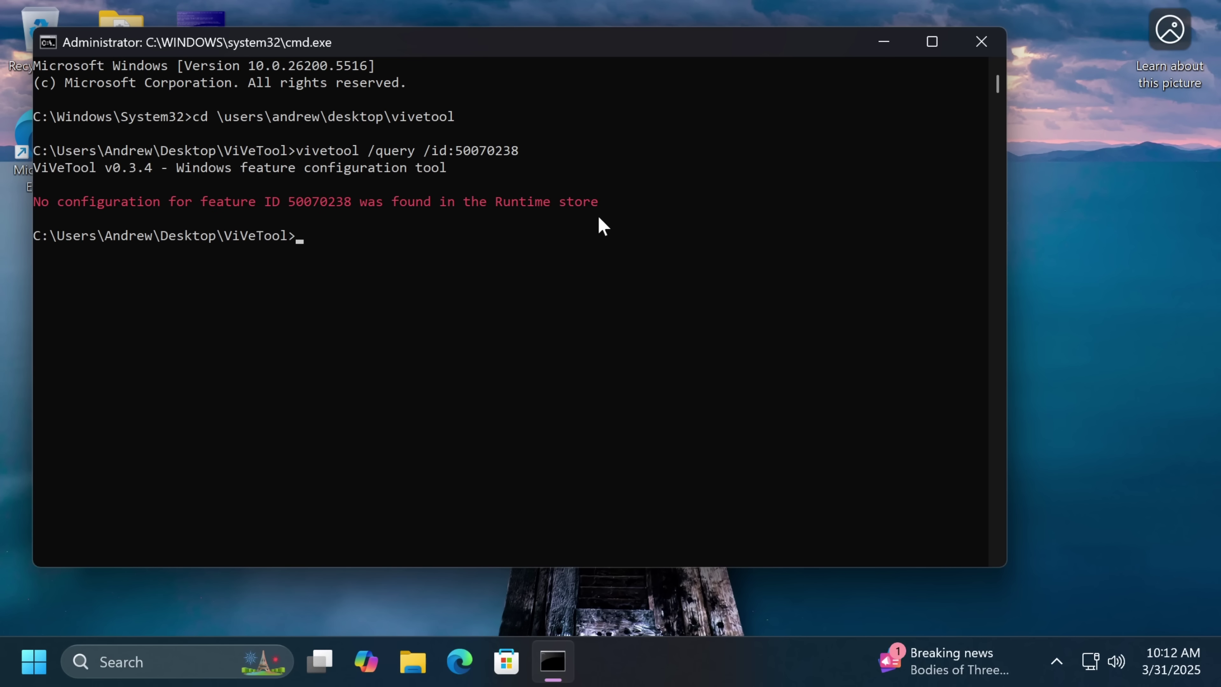
key(Up)
key(ctrl+Left)
key(ctrl+Left)
key(Delete)
key(Delete)
key(Delete)
key(Delete)
key(Delete)
text(enable)
key(Return)
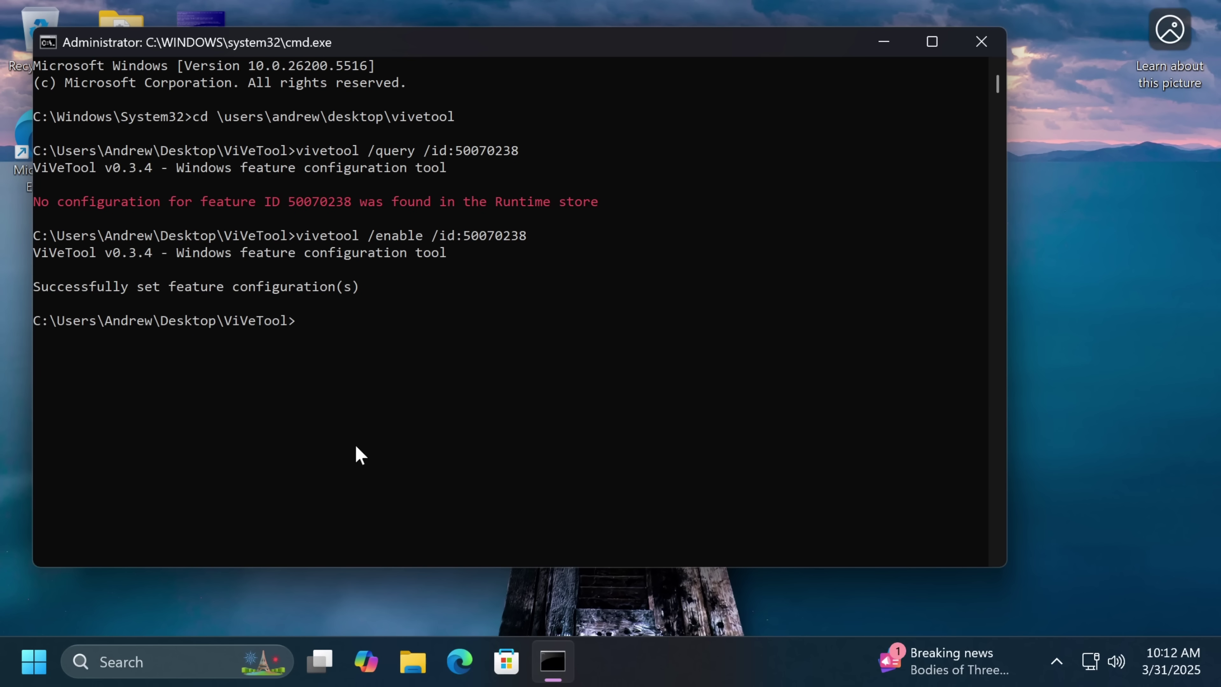
key(Up)
key(Up)
key(Return)
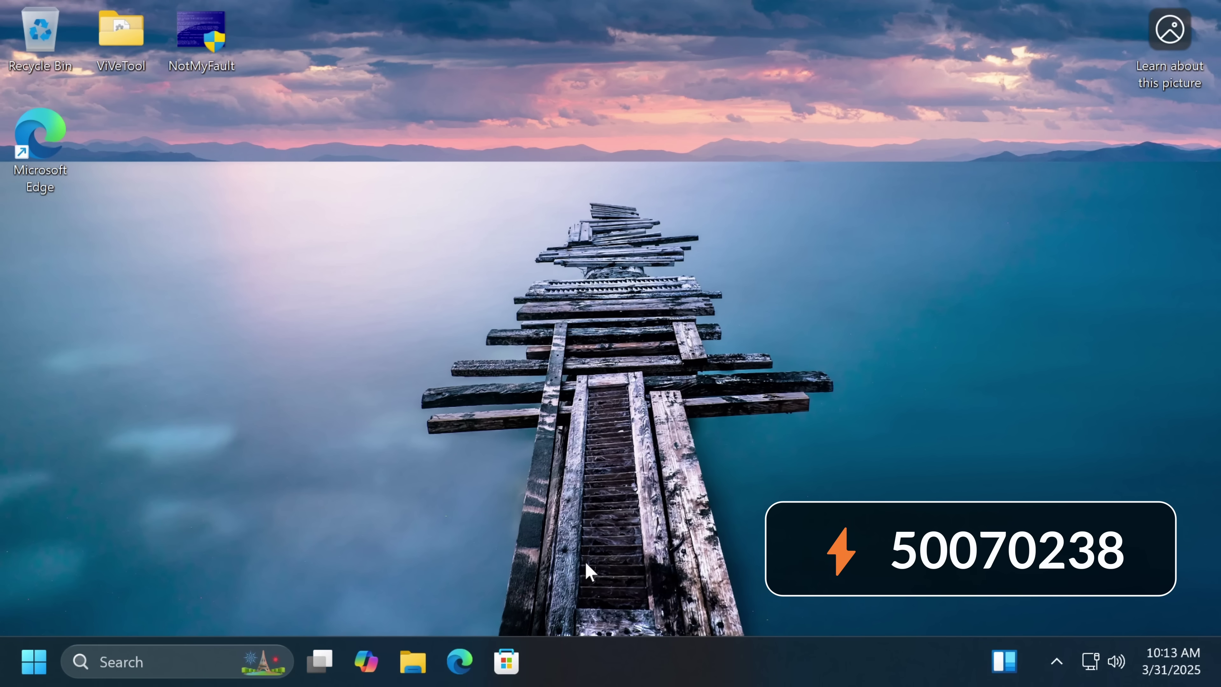
Step: Confirm feature 50070238 is enabled with vivetool /query from the ViVeTool folder
text(cd \users\)
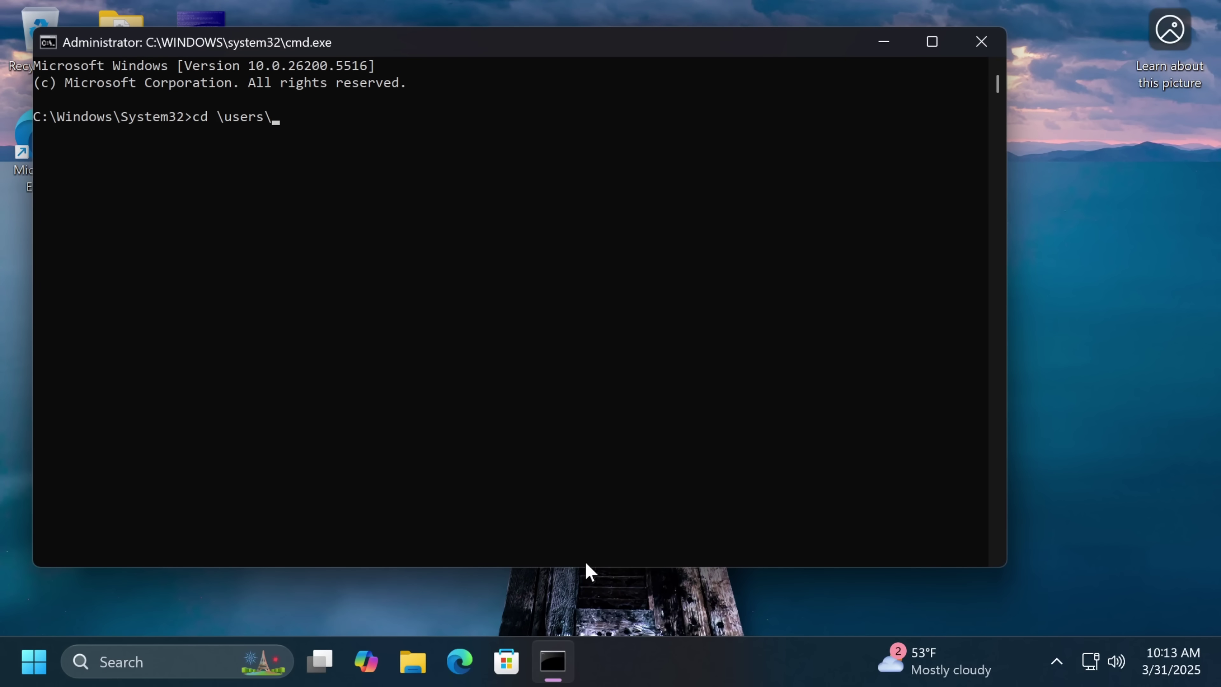
text(andrew\desktop\vivetool)
key(Return)
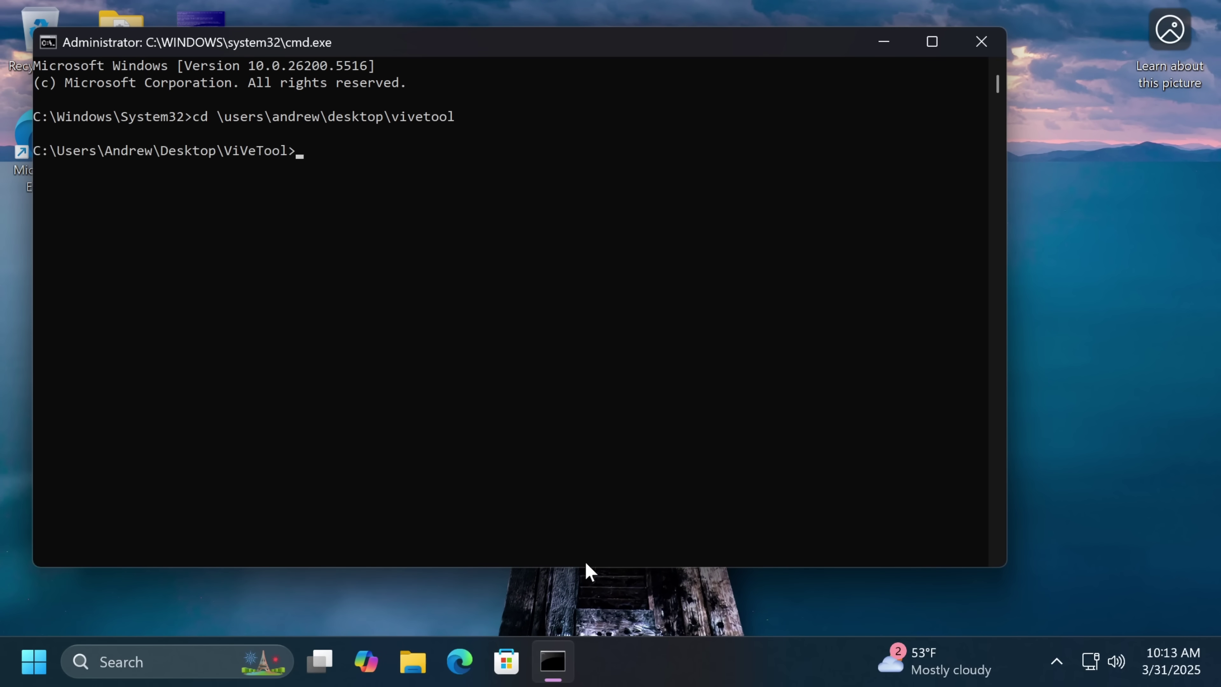
text(vivetool /query /id:500702)
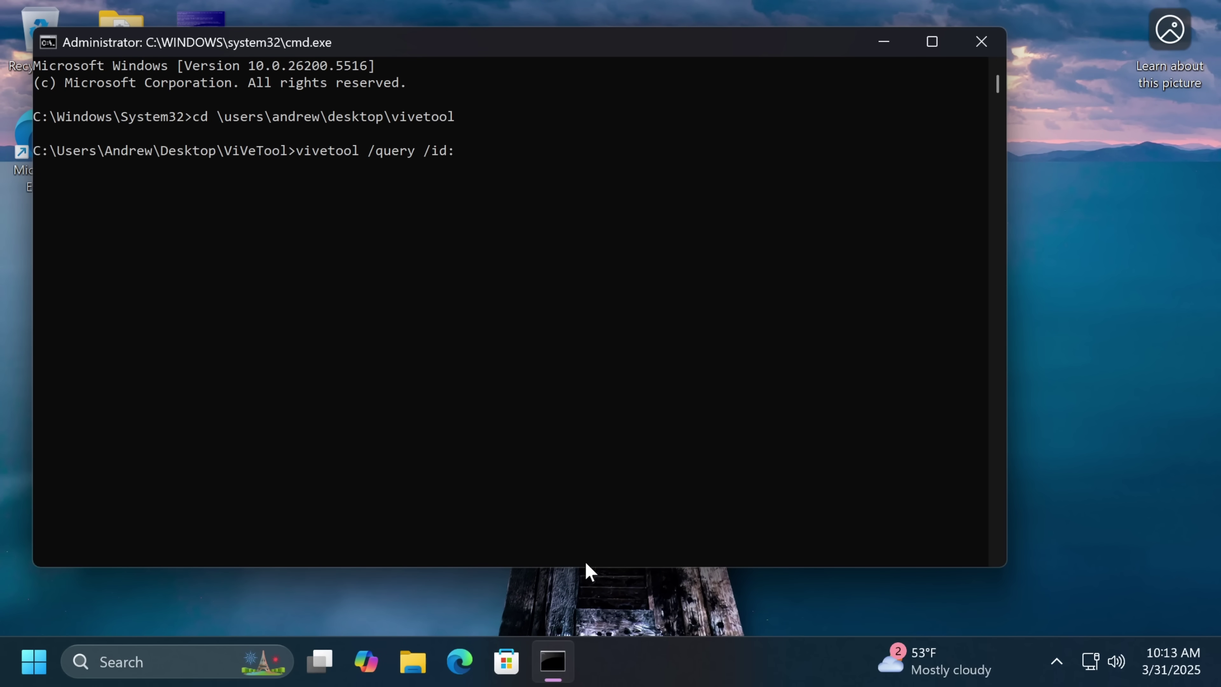
text(38)
key(Return)
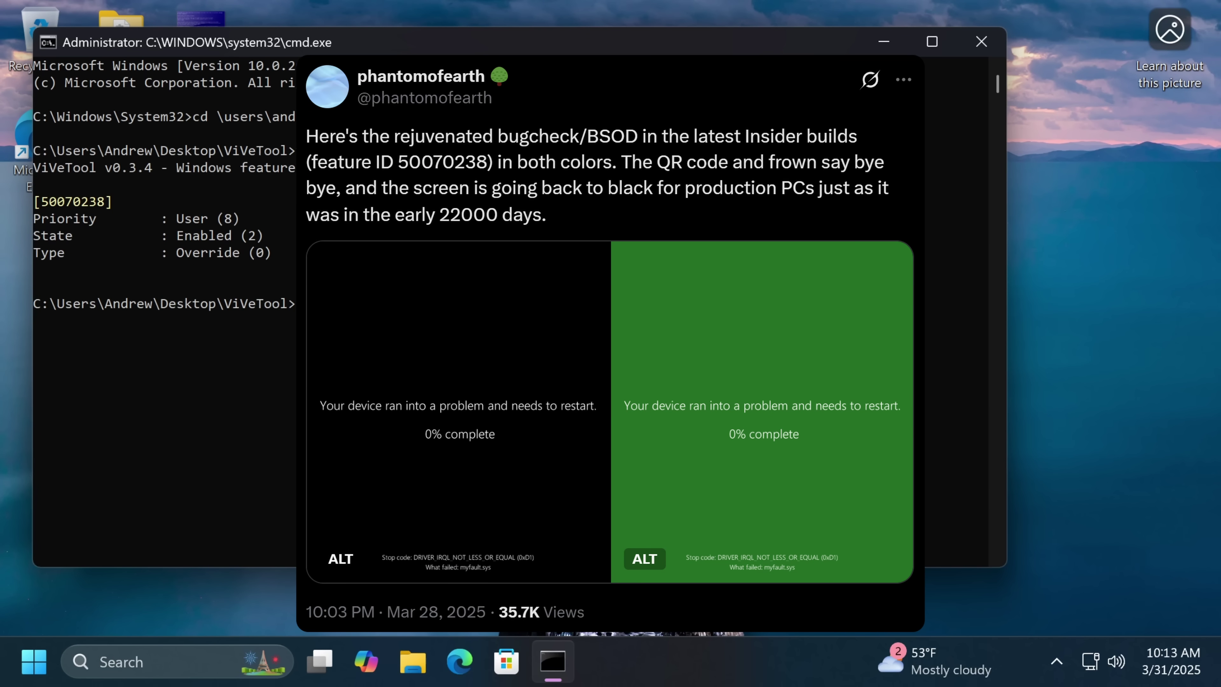
Step: Launch the NotMyFault crash tool (notmyfault64) to trigger a system crash
key(Return)
text(NotMyFault otmyfault64)
key(Return)
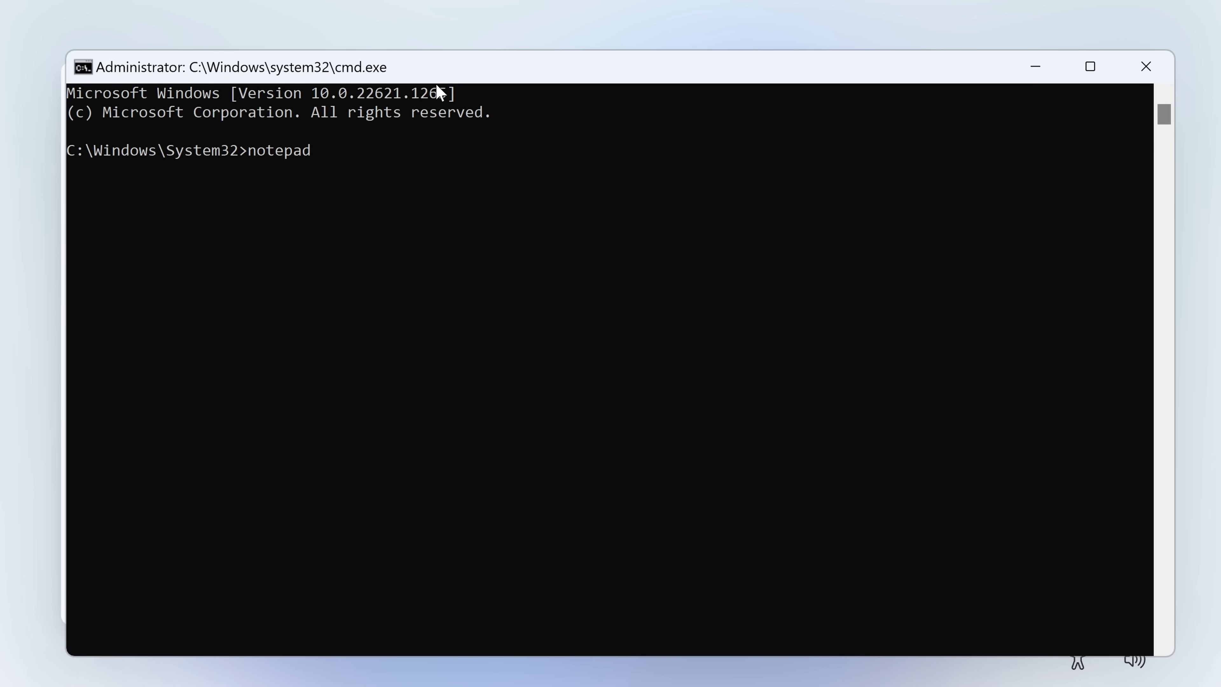
Step: Open oobe\bypassnro.cmd in Notepad and enlarge the window to show the full registry line
text( oobe\bypassnro.cmd)
key(Return)
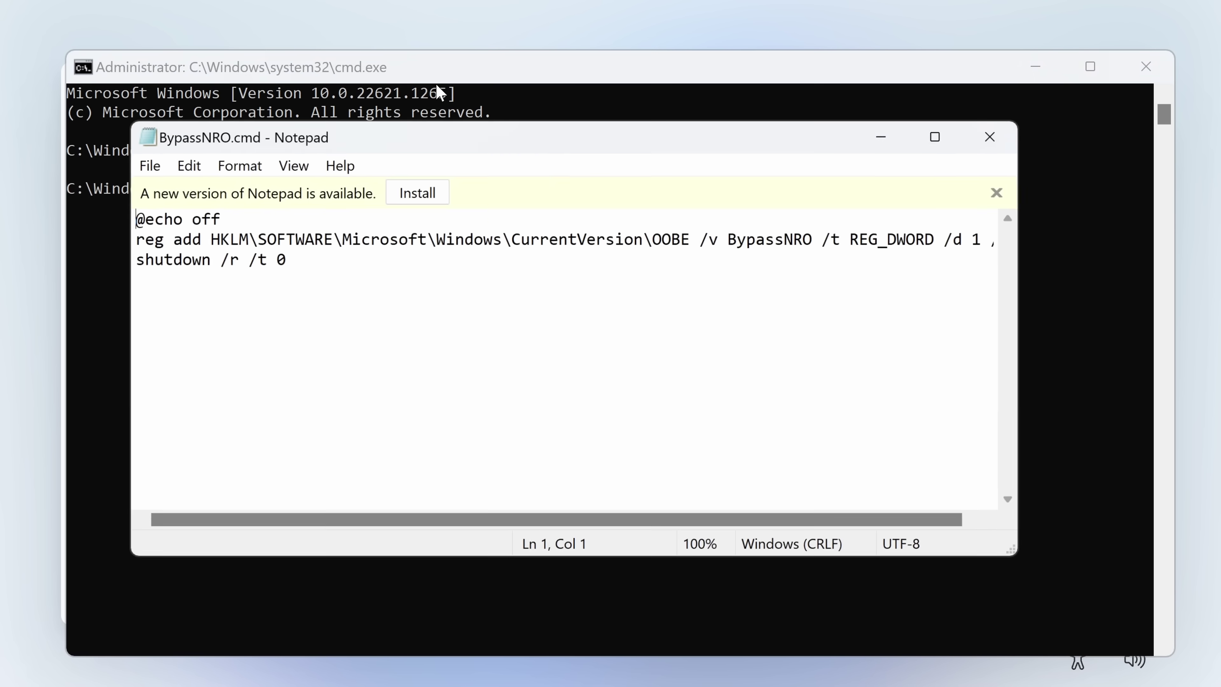
drag(422, 130, 367, 76)
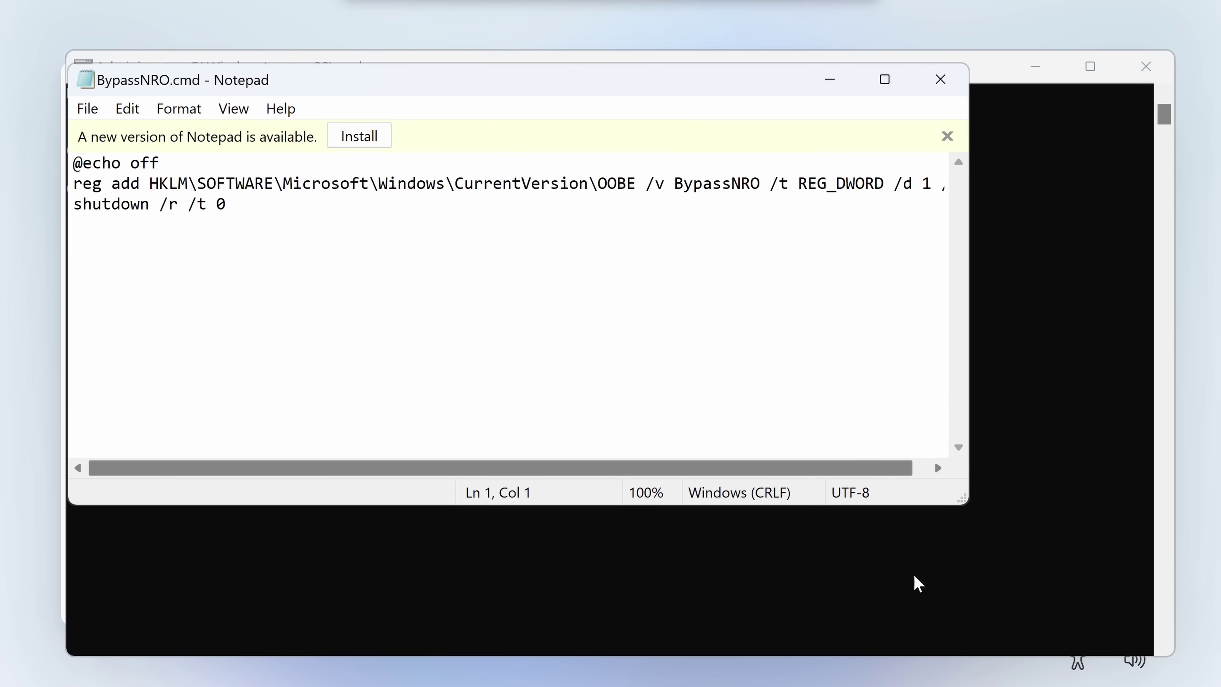
drag(959, 500, 1104, 601)
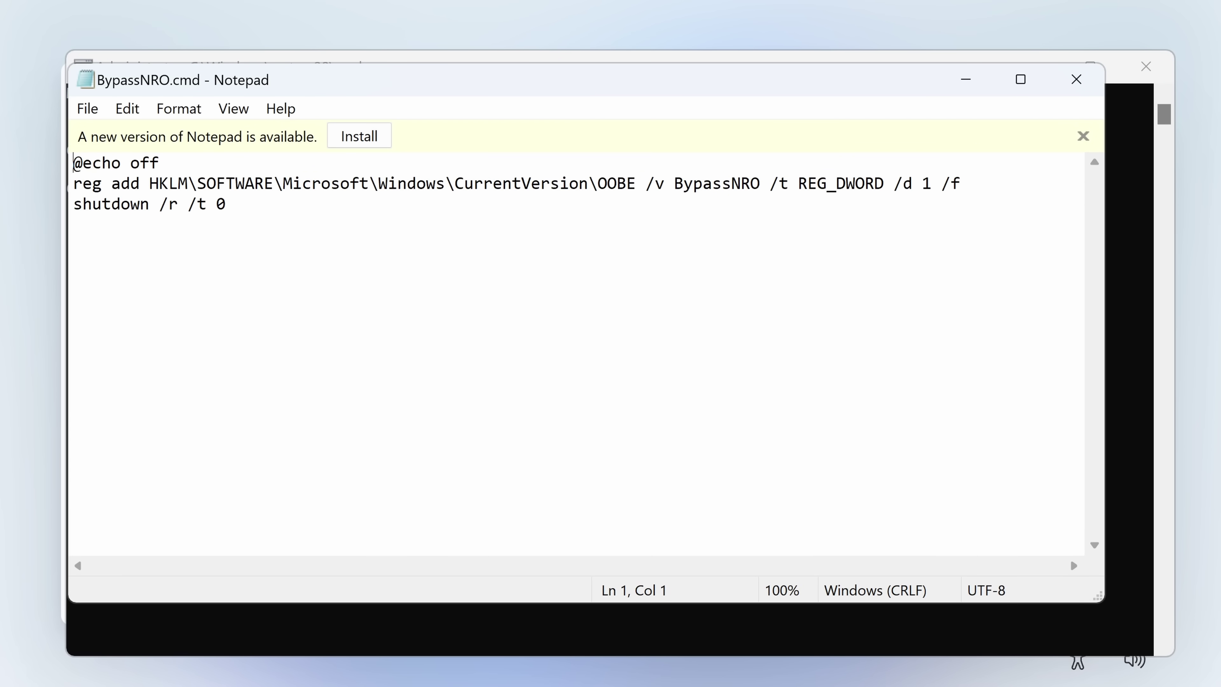
key(shift+Right)
key(shift+Right)
key(shift+Right)
key(shift+Right)
key(shift+Right)
key(shift+Right)
key(shift+Right)
key(shift+Right)
key(shift+Right)
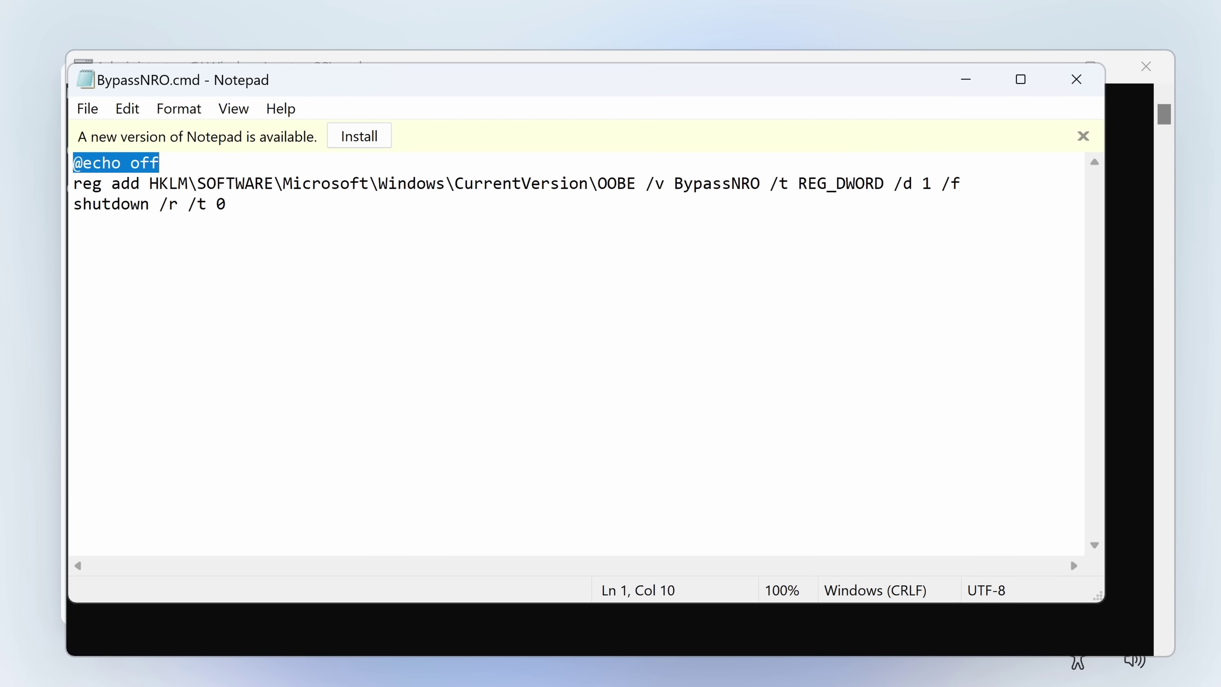
key(shift+Left)
key(shift+Left)
key(shift+Left)
key(shift+Left)
key(shift+Left)
key(shift+Left)
key(shift+Left)
key(shift+Left)
key(Right)
key(Right)
key(Right)
key(Right)
key(Right)
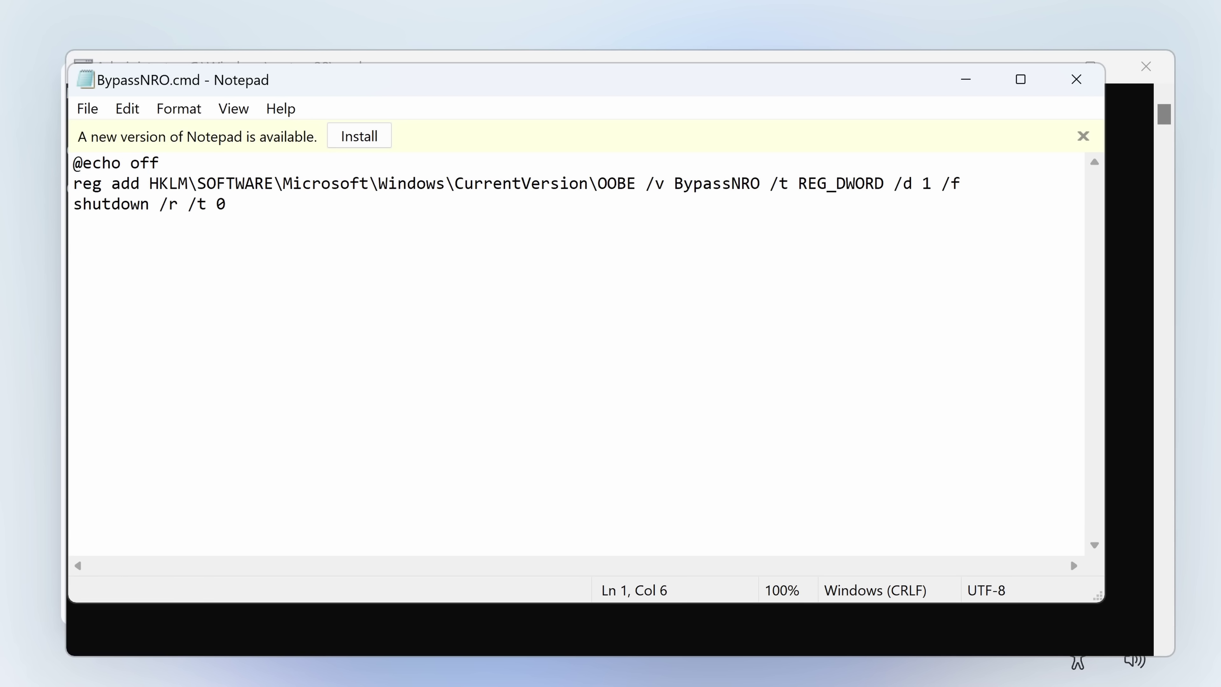
drag(675, 184, 931, 183)
drag(636, 183, 599, 183)
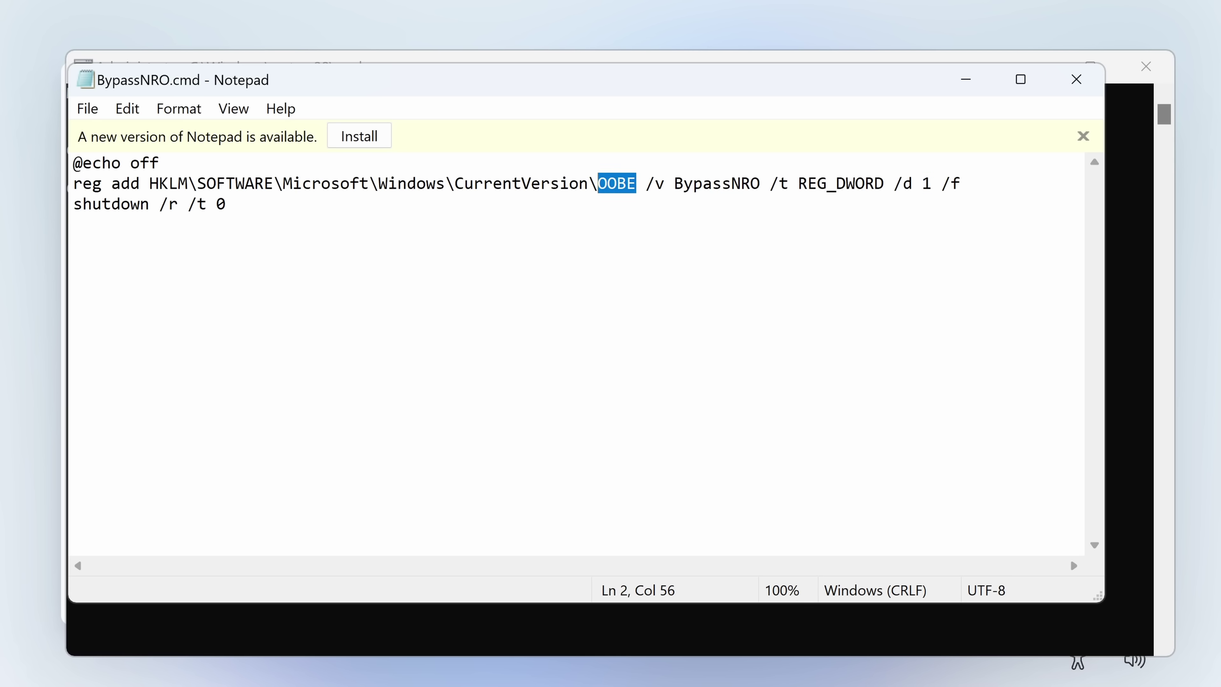
click(207, 184)
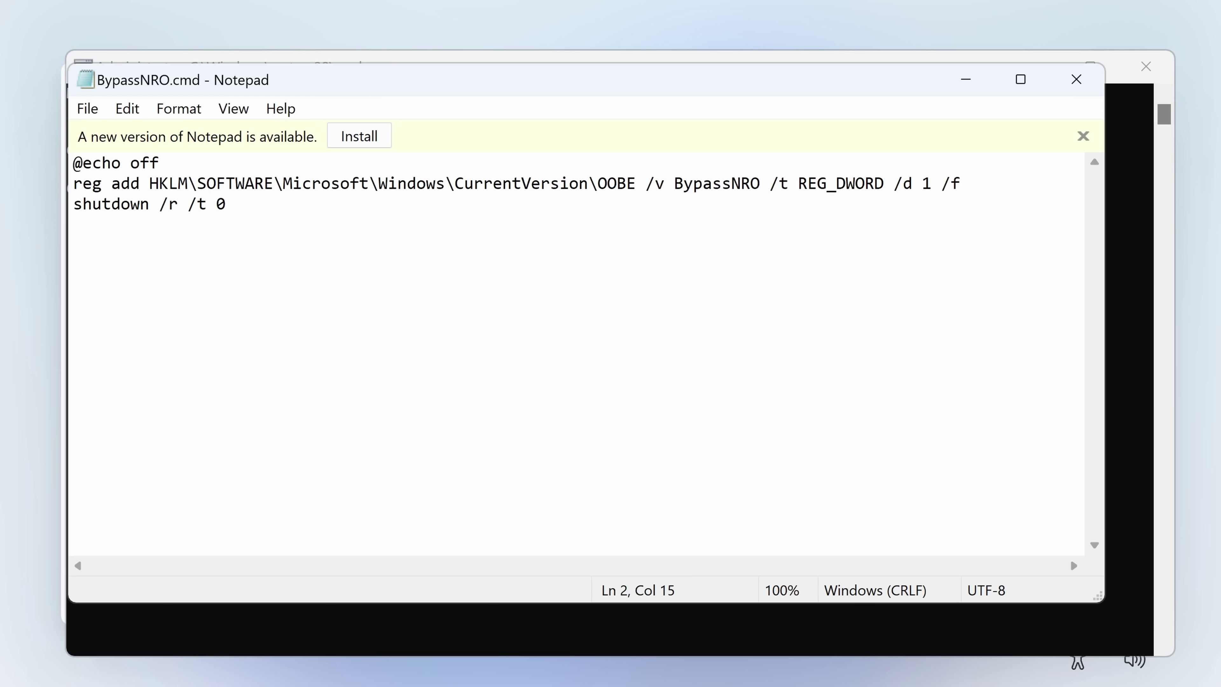
drag(226, 204, 73, 203)
click(73, 224)
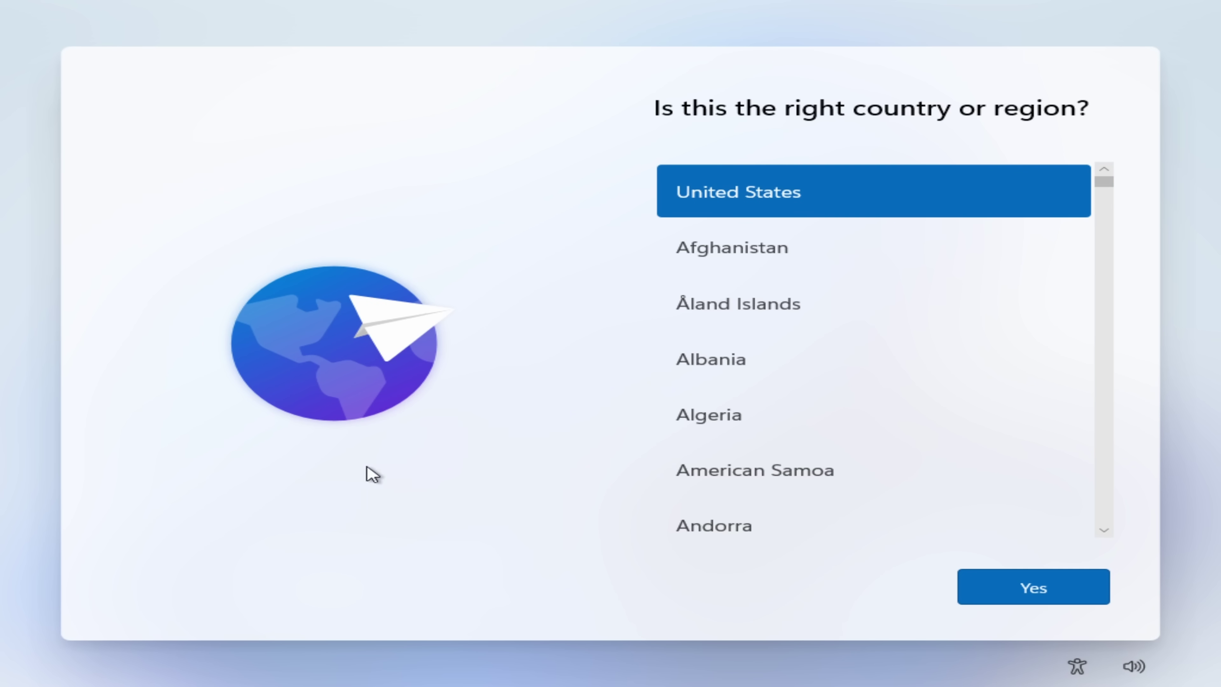
Step: Check the build with winver, then run oobe\bypassnro and see it reported as not recognized
key(shift+F10)
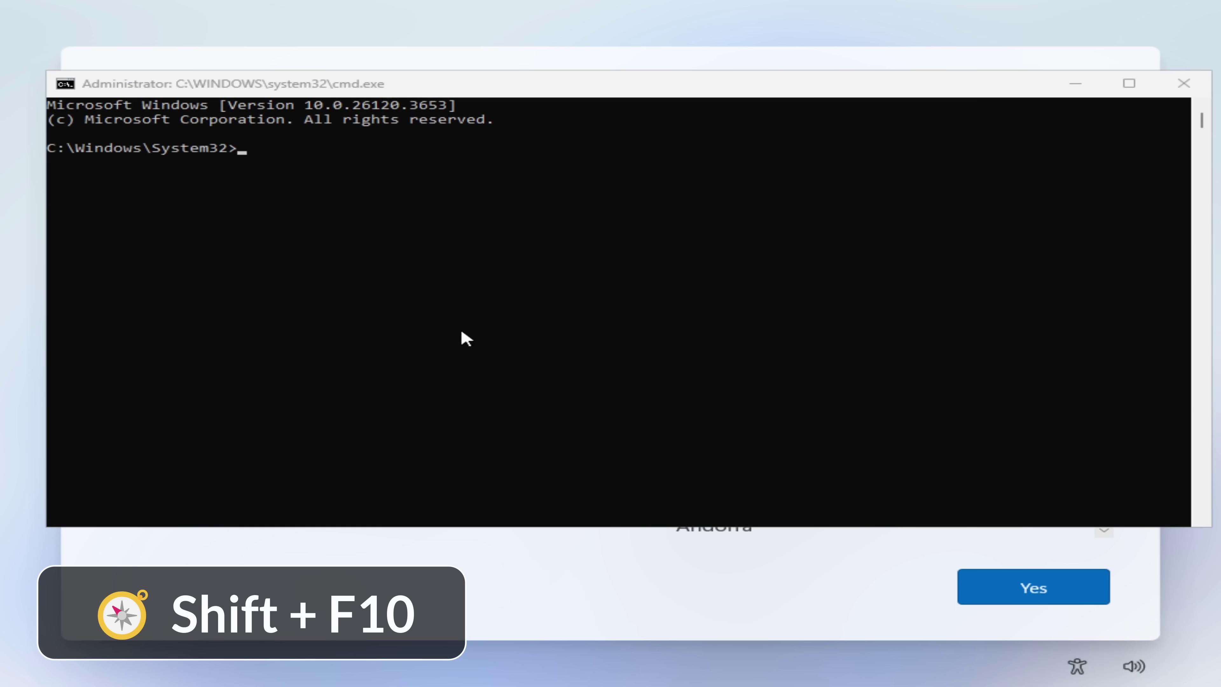
click(403, 87)
text(winv)
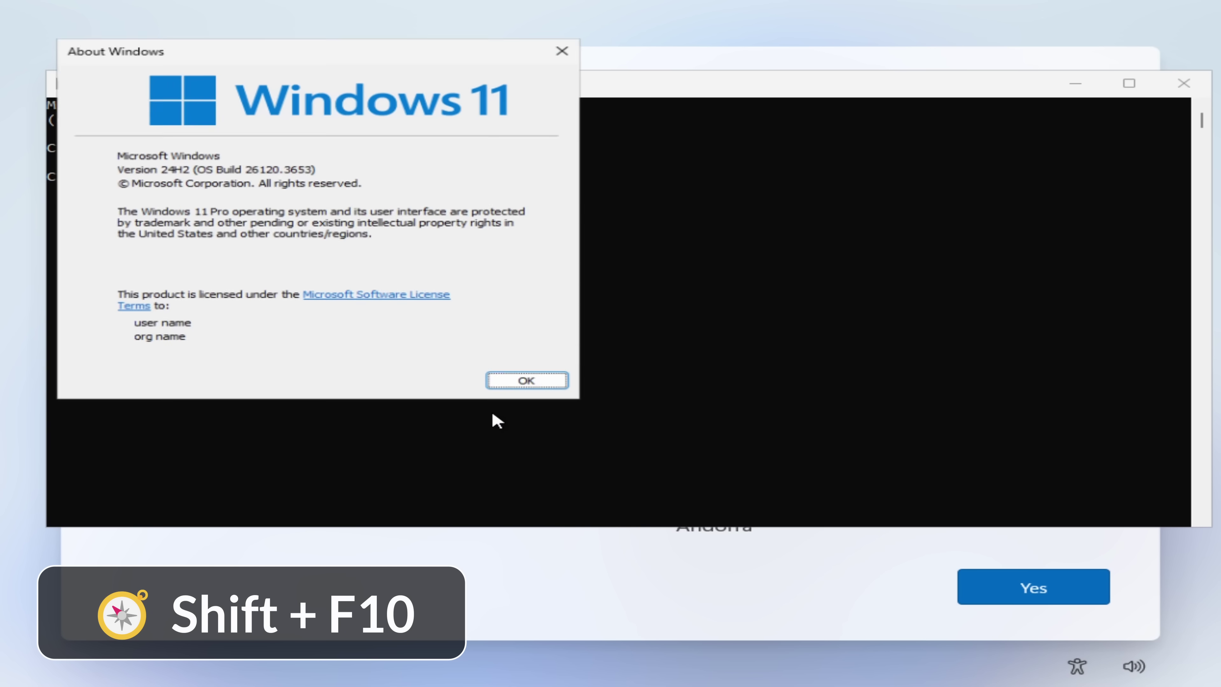
drag(287, 49, 816, 121)
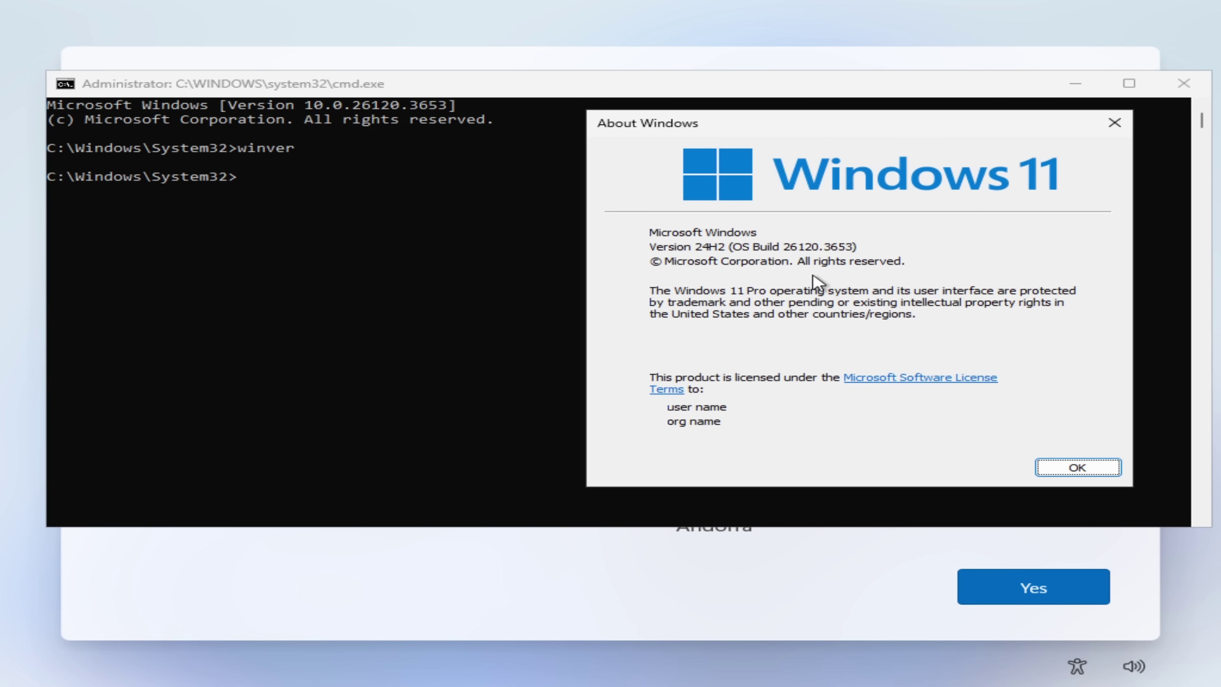
click(1062, 472)
text(oobe\bypassnr)
text(o)
key(Return)
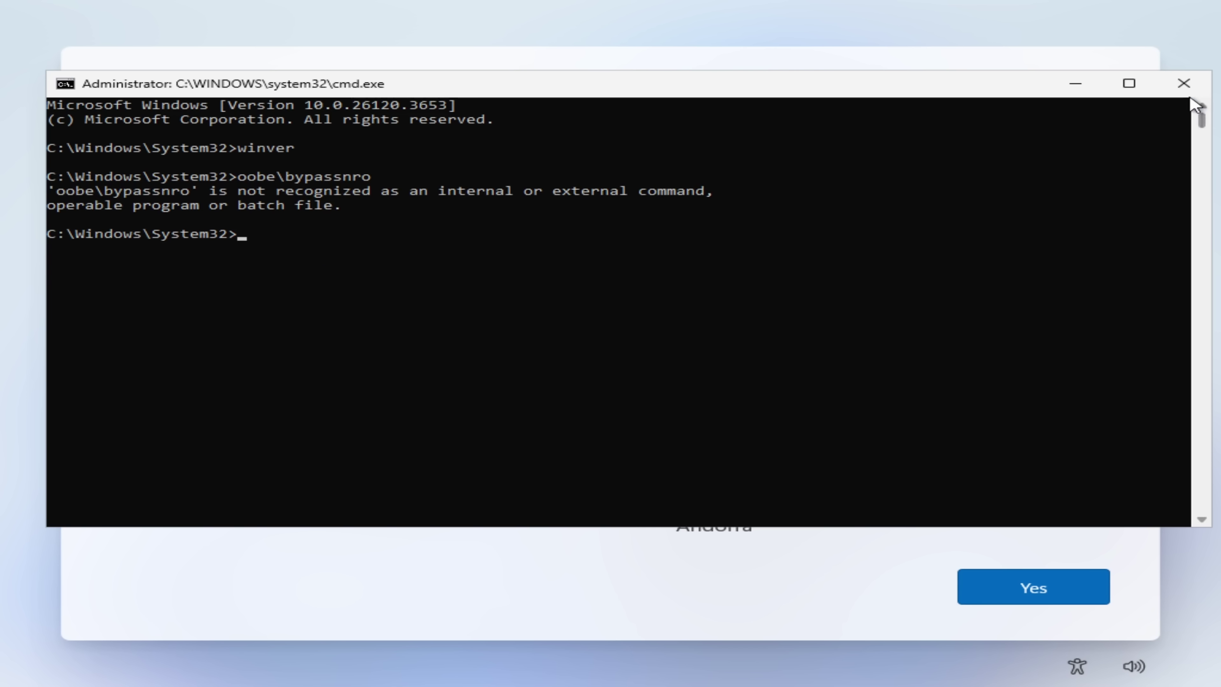
Step: Close the Command Prompt and confirm United States as the region to reach the network page
click(1184, 86)
click(1042, 590)
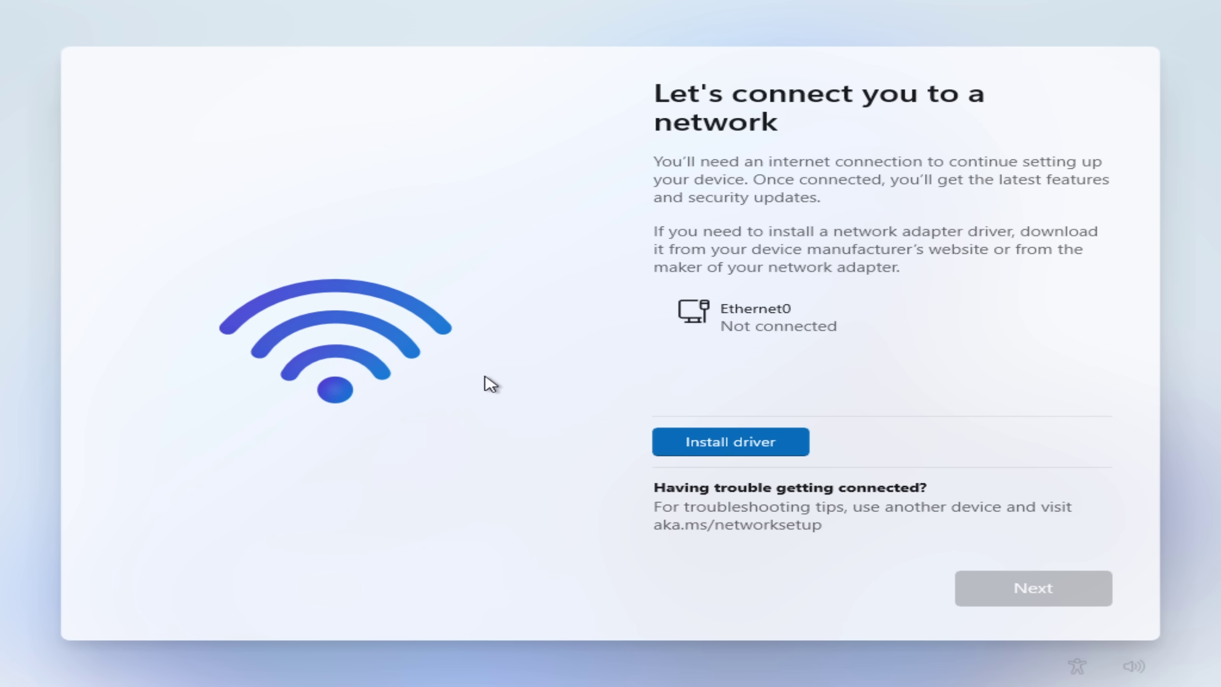
Step: Open a Command Prompt over setup with Shift+F10 and launch Registry Editor with regedit
key(shift+F10)
click(381, 131)
text(regedit)
key(Return)
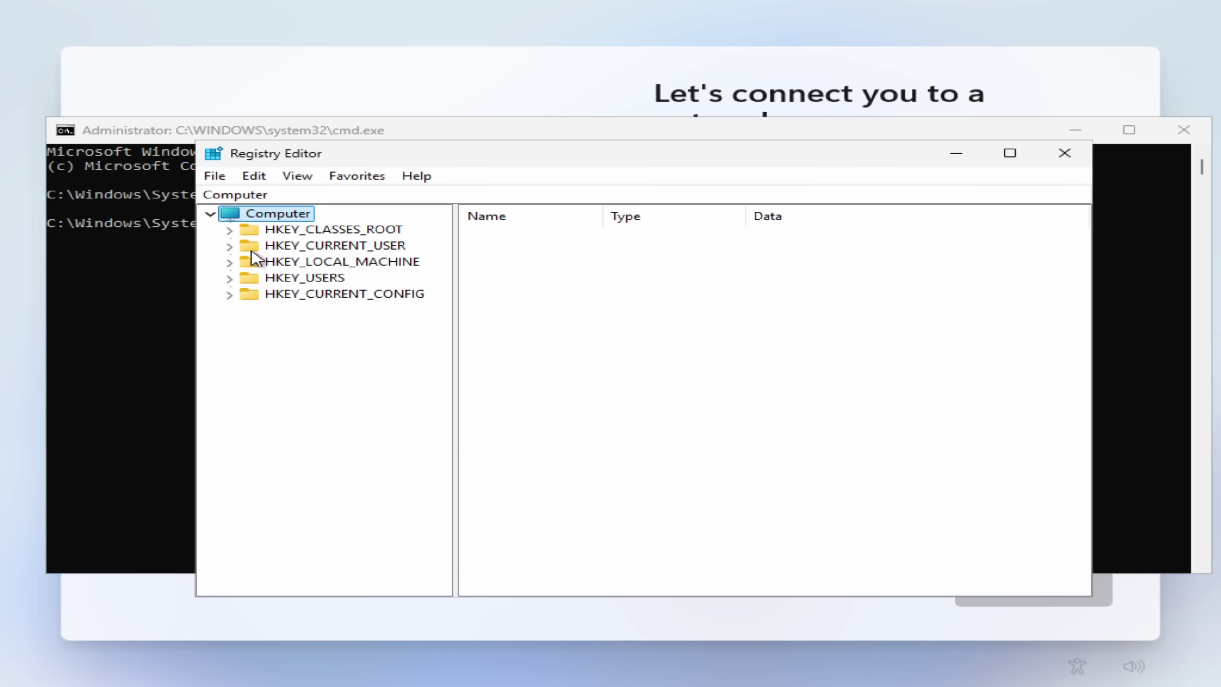
Step: Navigate to HKEY_LOCAL_MACHINE\SOFTWARE\Microsoft\Windows\CurrentVersion\OOBE in the registry tree
double_click(258, 264)
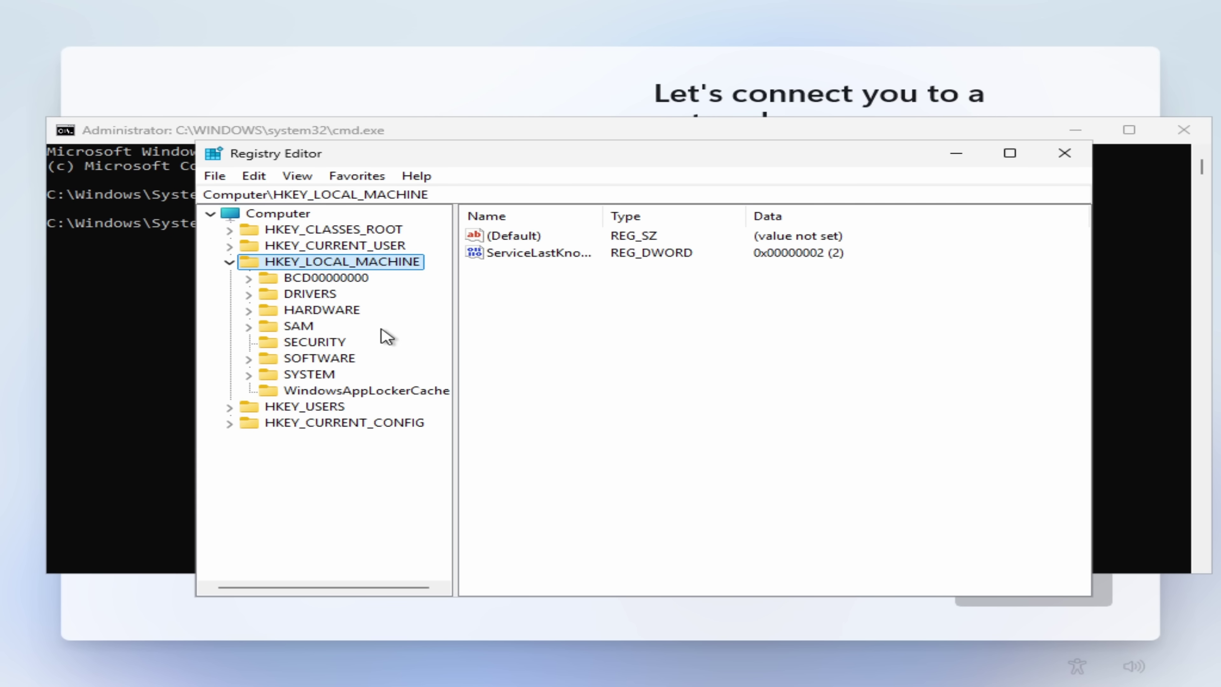
key(s)
key(o)
key(Right)
key(Right)
key(Down)
key(m)
key(Right)
key(w)
key(i)
key(n)
key(Right)
key(c)
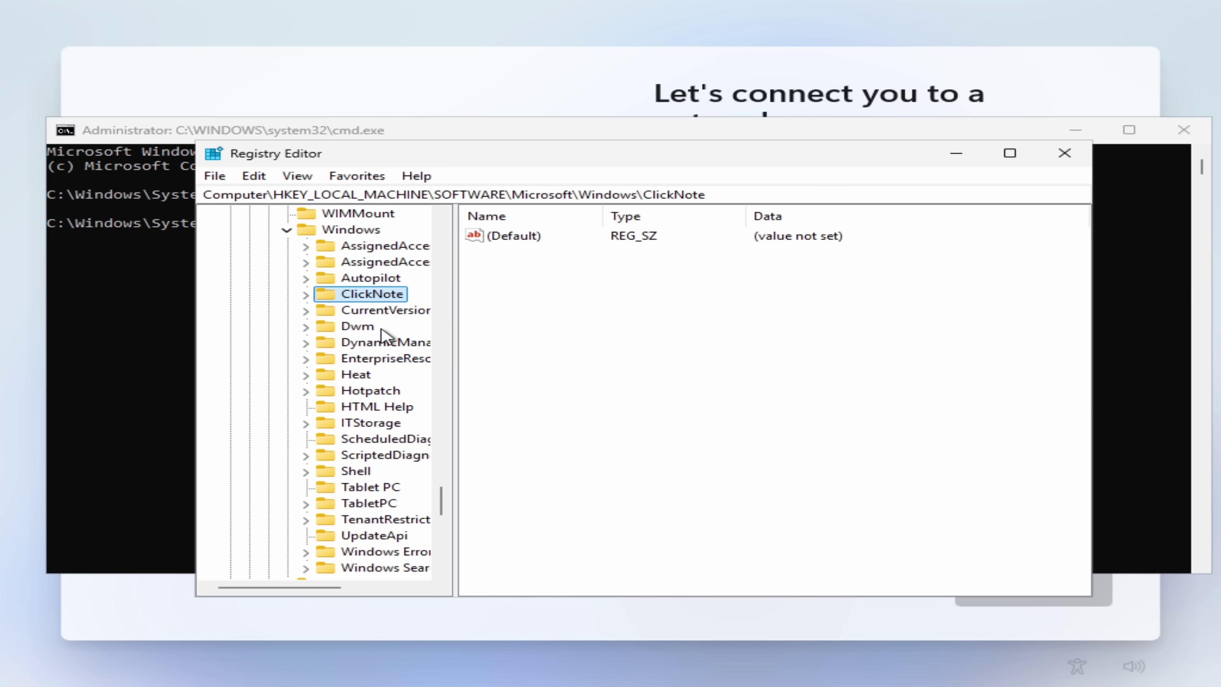
key(u)
key(Right)
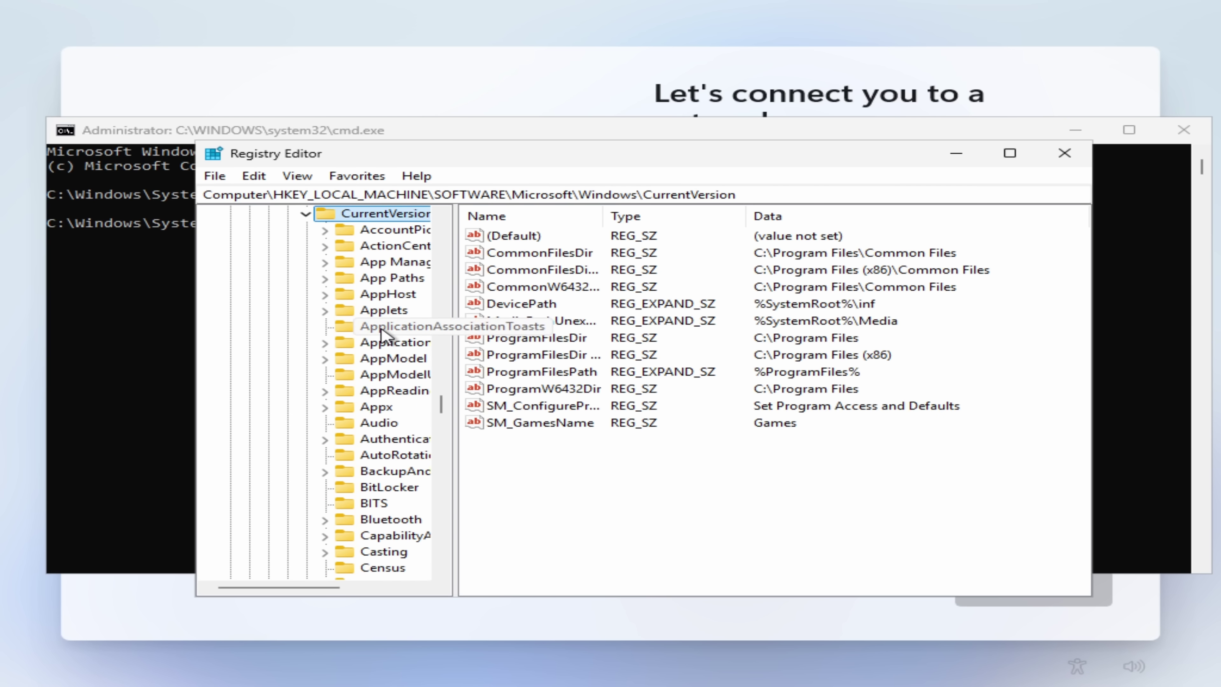
key(o)
key(o)
key(Right)
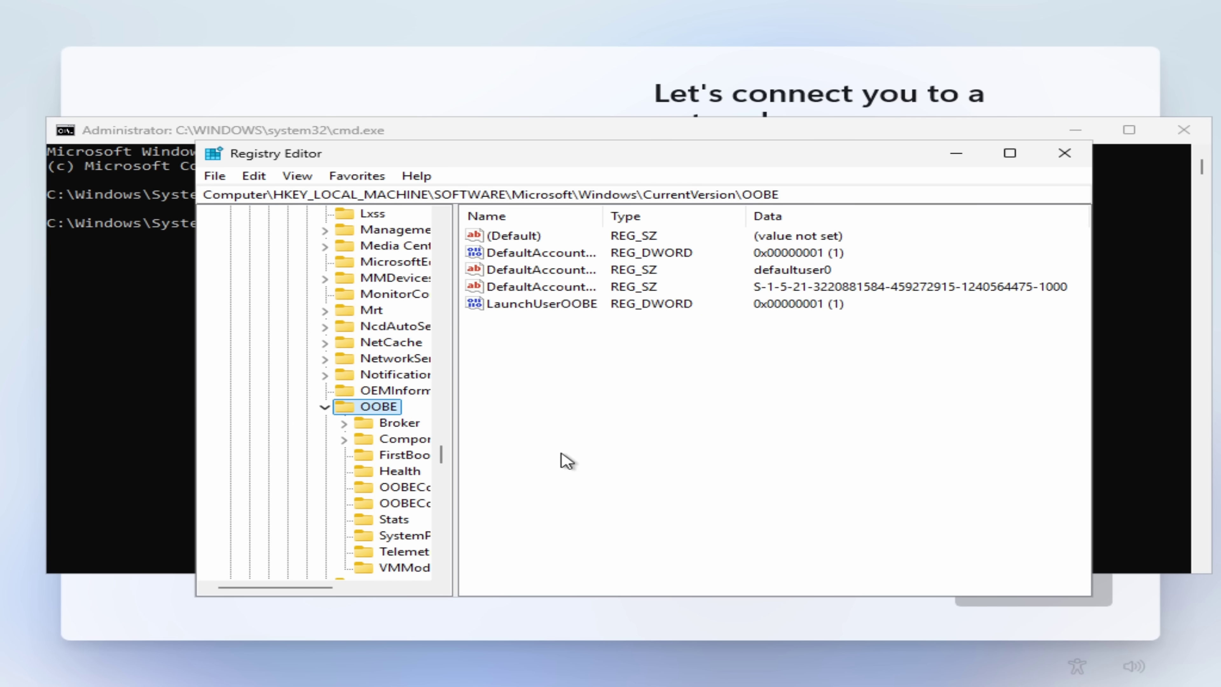
Step: Add a DWORD value BypassNRO set to 1, close Registry Editor and restart with shutdown /r /t 0
right_click(555, 429)
mouse_move(606, 438)
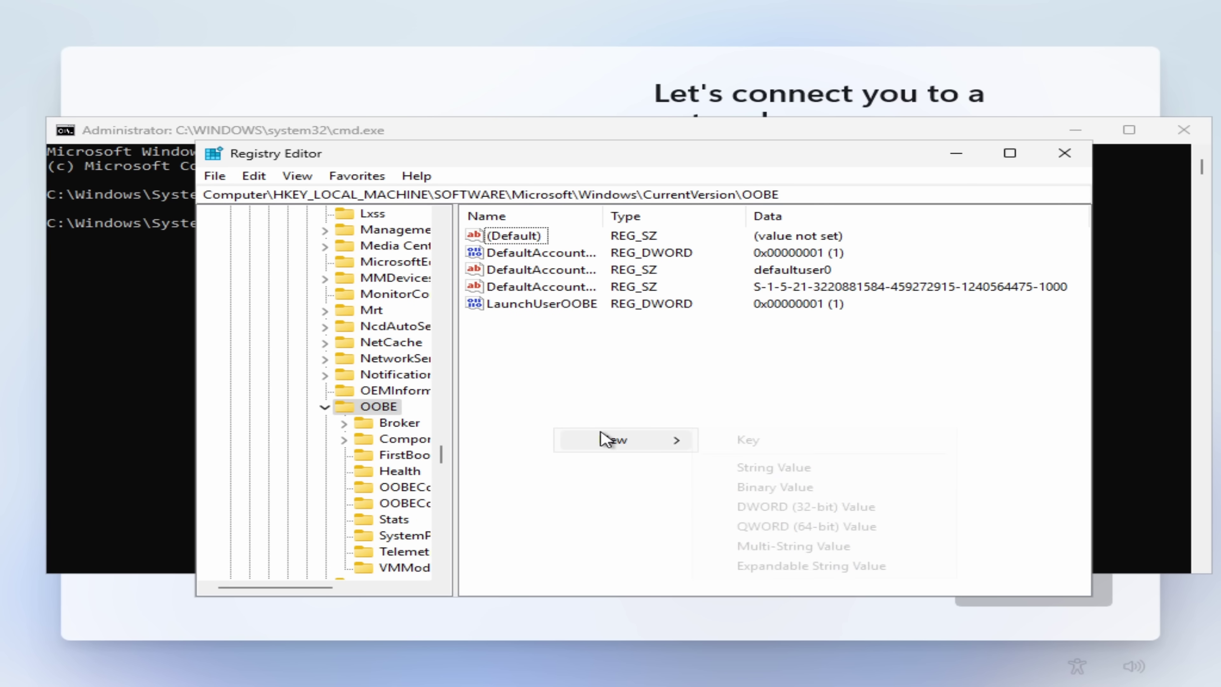
click(777, 503)
text(BypassNRO)
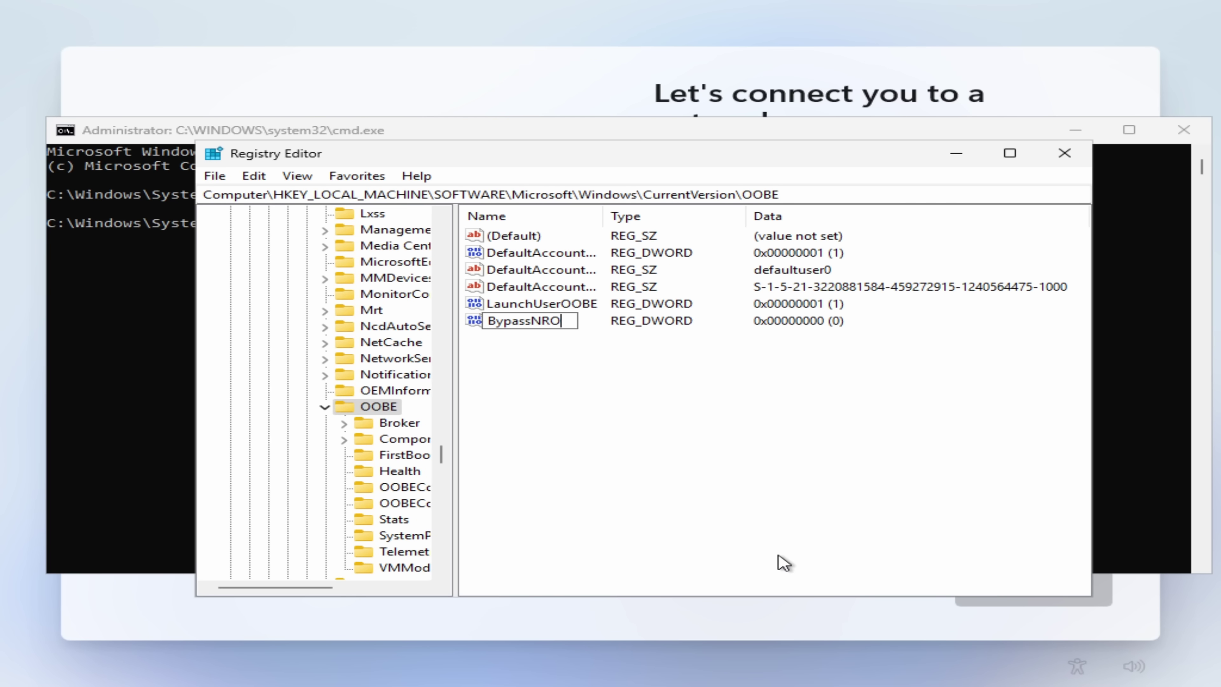
key(Return)
key(Return)
text(1)
key(Return)
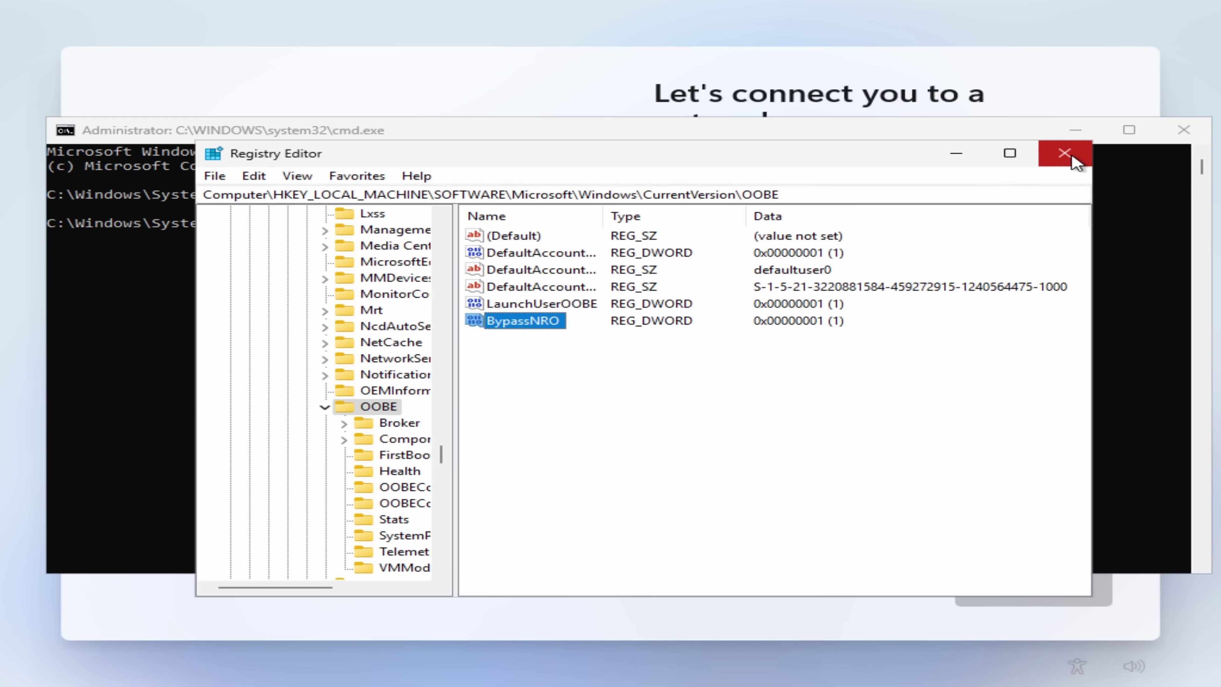
click(1064, 153)
text(shutdown /r /t 0)
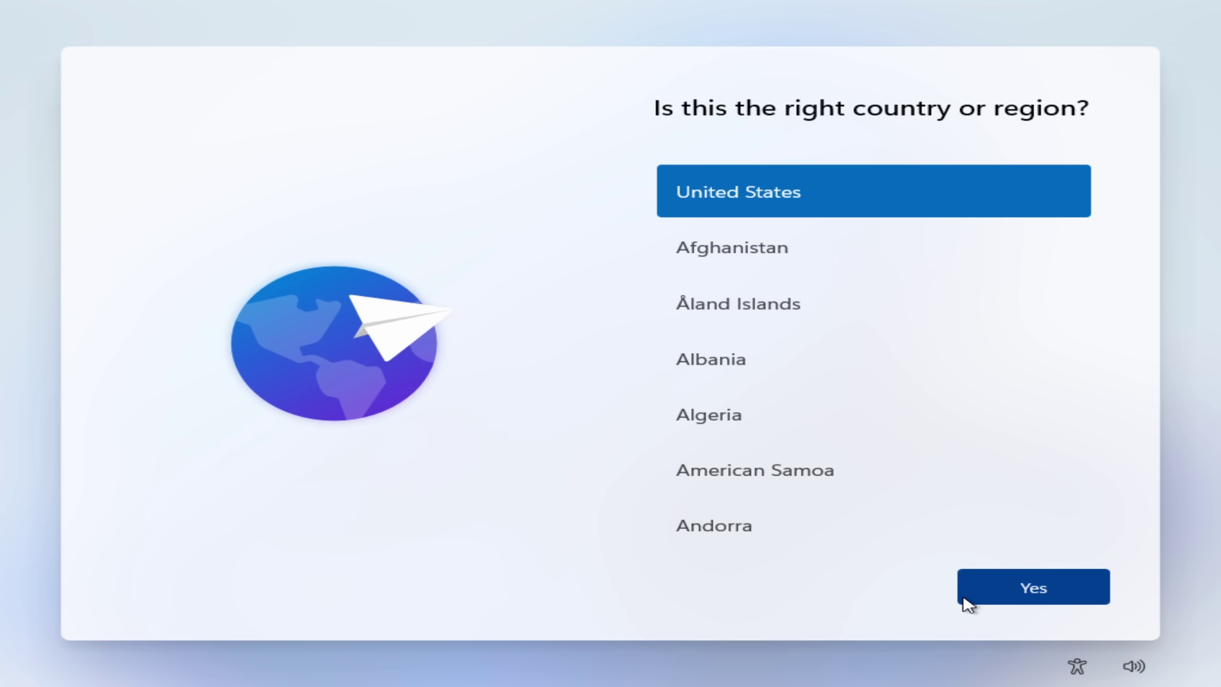
Step: Confirm United States as region, accept the keyboard layout, and enter the local account name
click(963, 599)
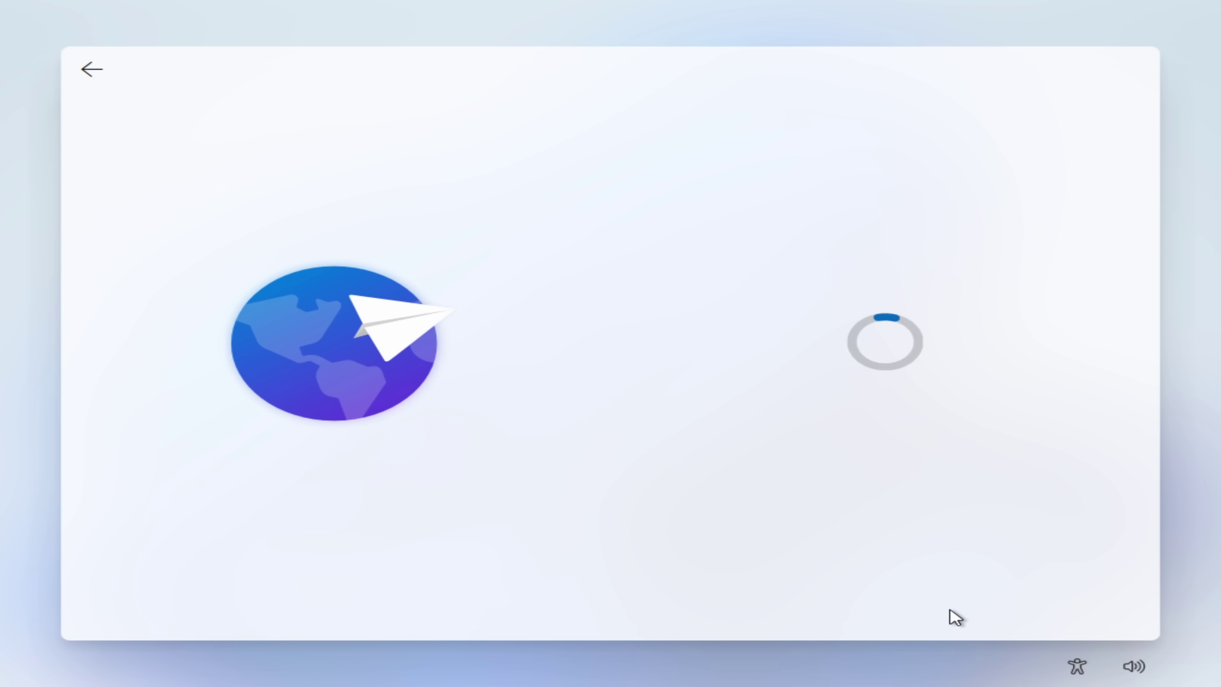
click(1034, 577)
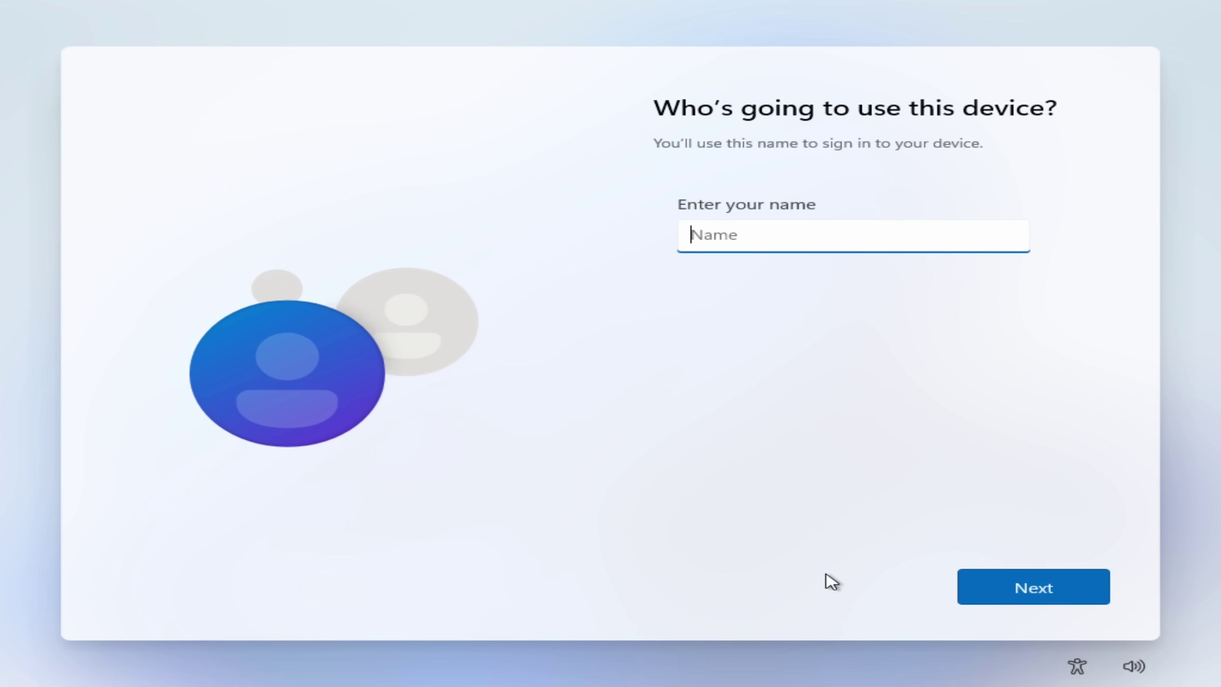
click(717, 237)
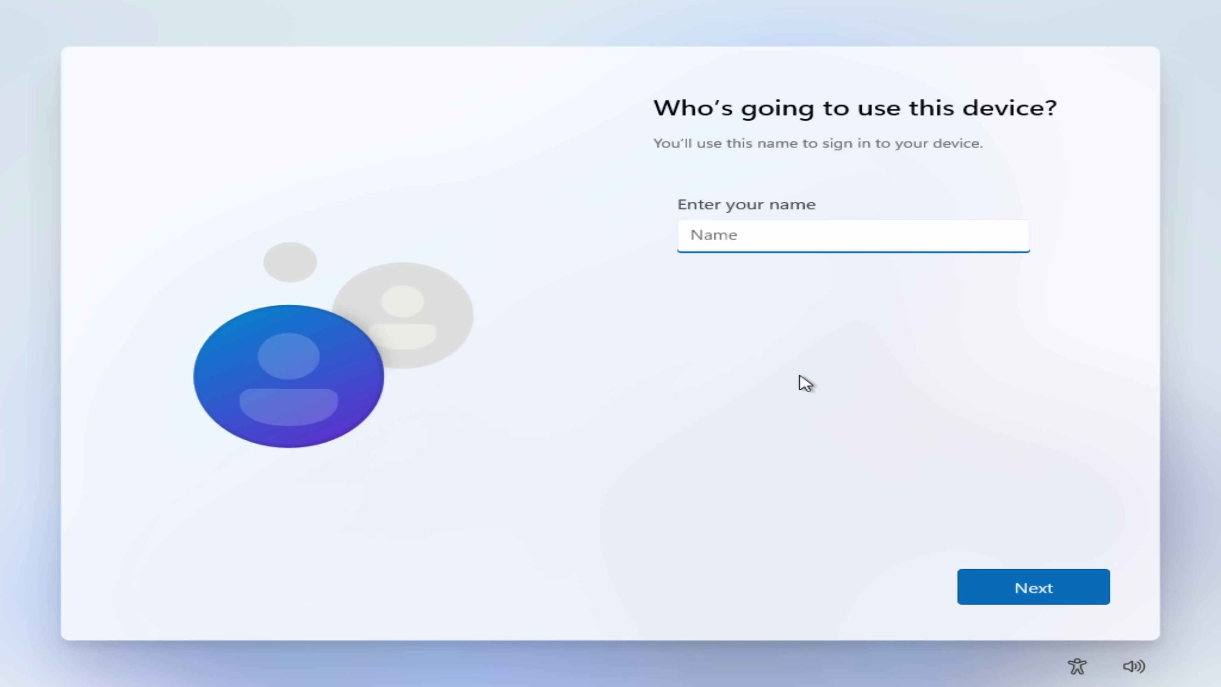
text(Andrew)
key(Return)
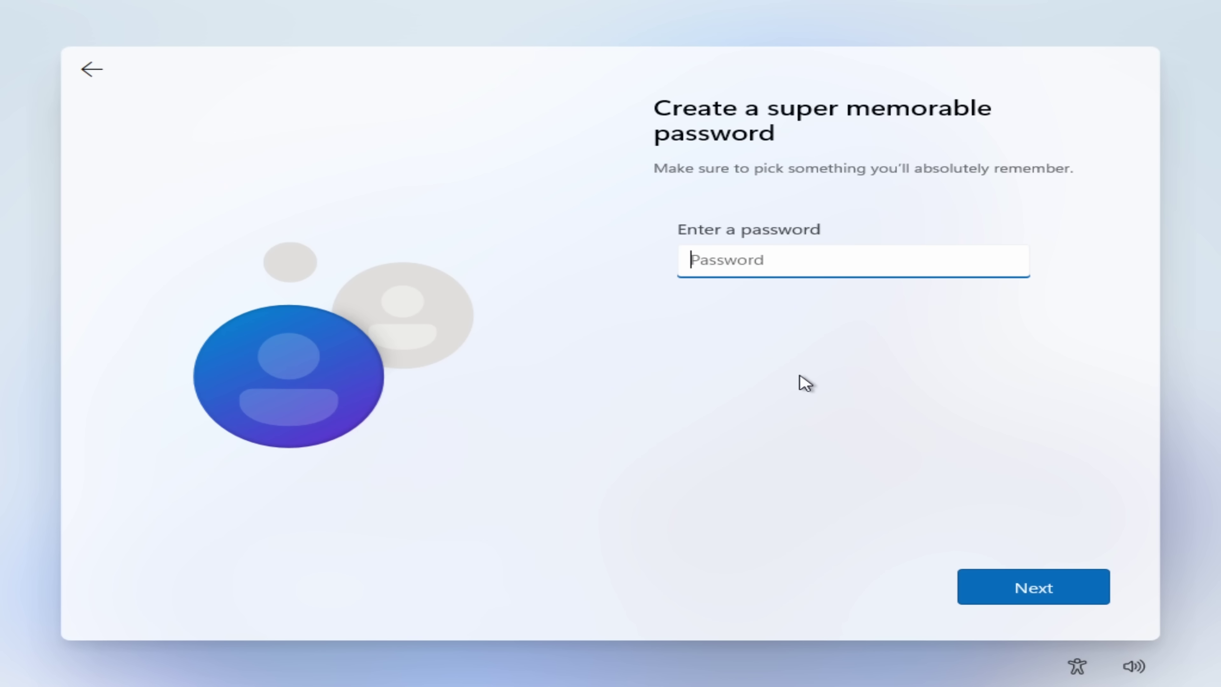
Step: Enter the account password and confirm it
text(abcdefghi)
key(Return)
text(abcdefghi)
key(Return)
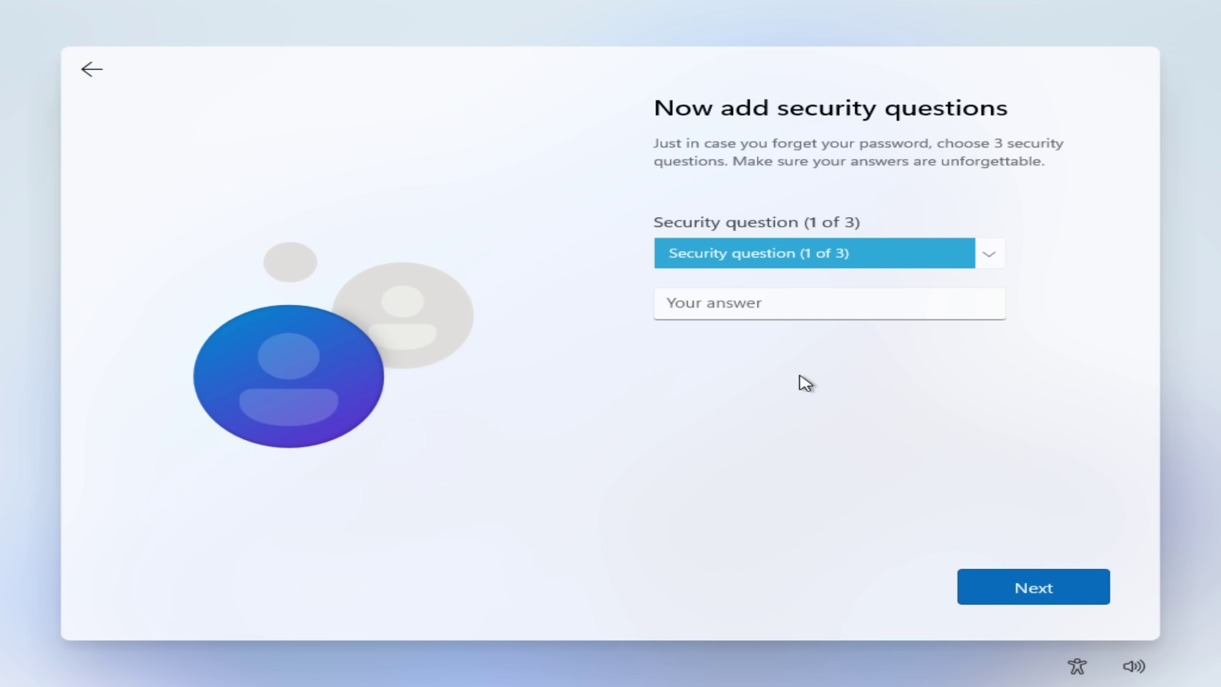
Step: Choose the pet's name, birth city and childhood nickname questions with answers 1, 2 and 3
key(Down)
key(Tab)
text(1)
key(Return)
key(Down)
key(Tab)
text(2)
key(Return)
key(Down)
key(Tab)
text(3)
key(Return)
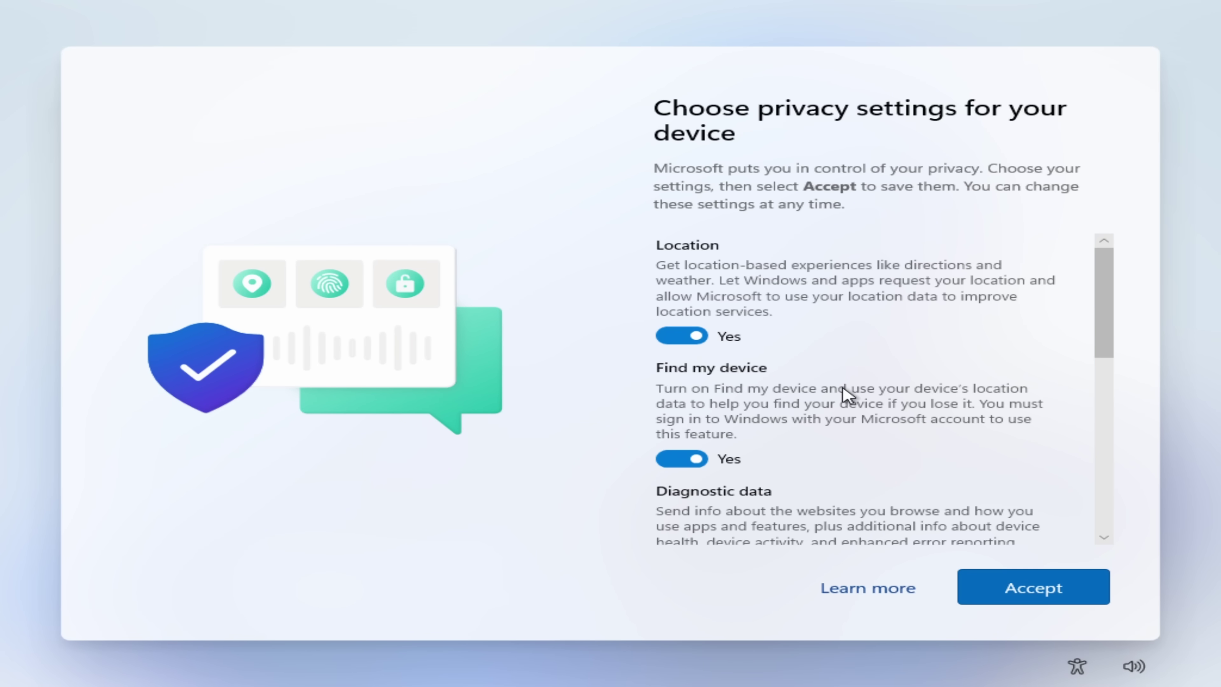
Step: Turn off location, Find my device, inking, tailored experiences and advertising ID, set diagnostics to Required only, and accept
click(752, 291)
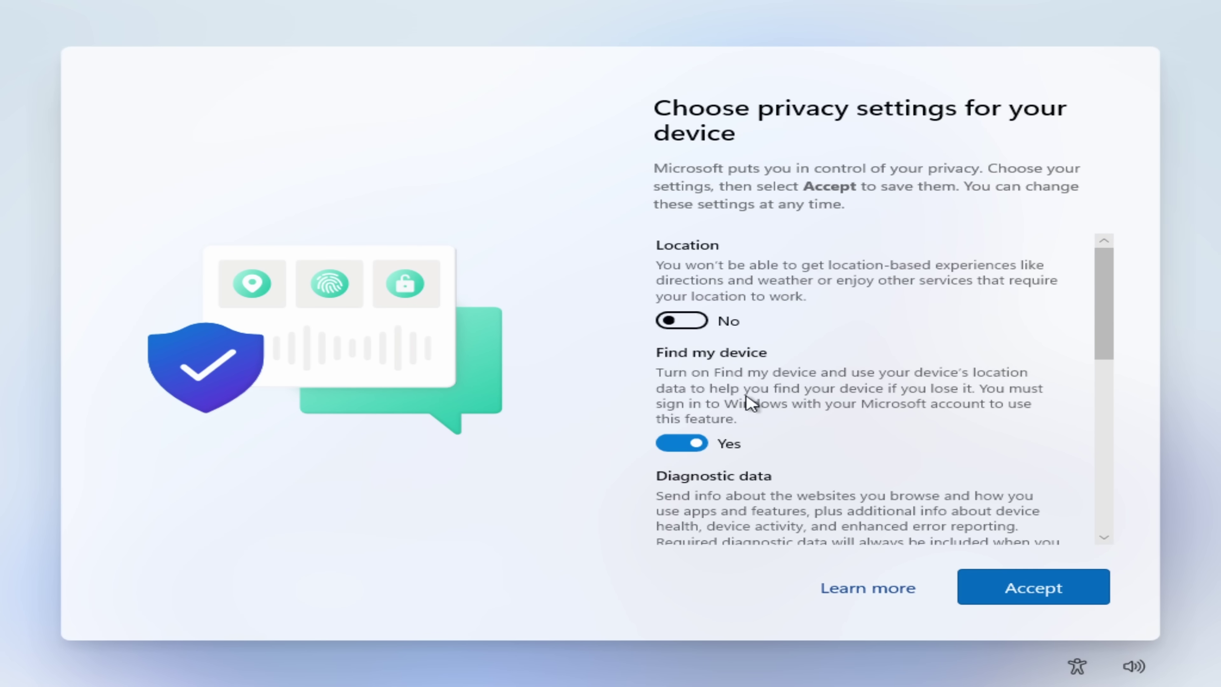
click(742, 383)
scroll(813, 392, down, 2)
click(740, 428)
scroll(731, 370, down, 4)
click(728, 288)
click(717, 409)
click(695, 481)
click(1015, 586)
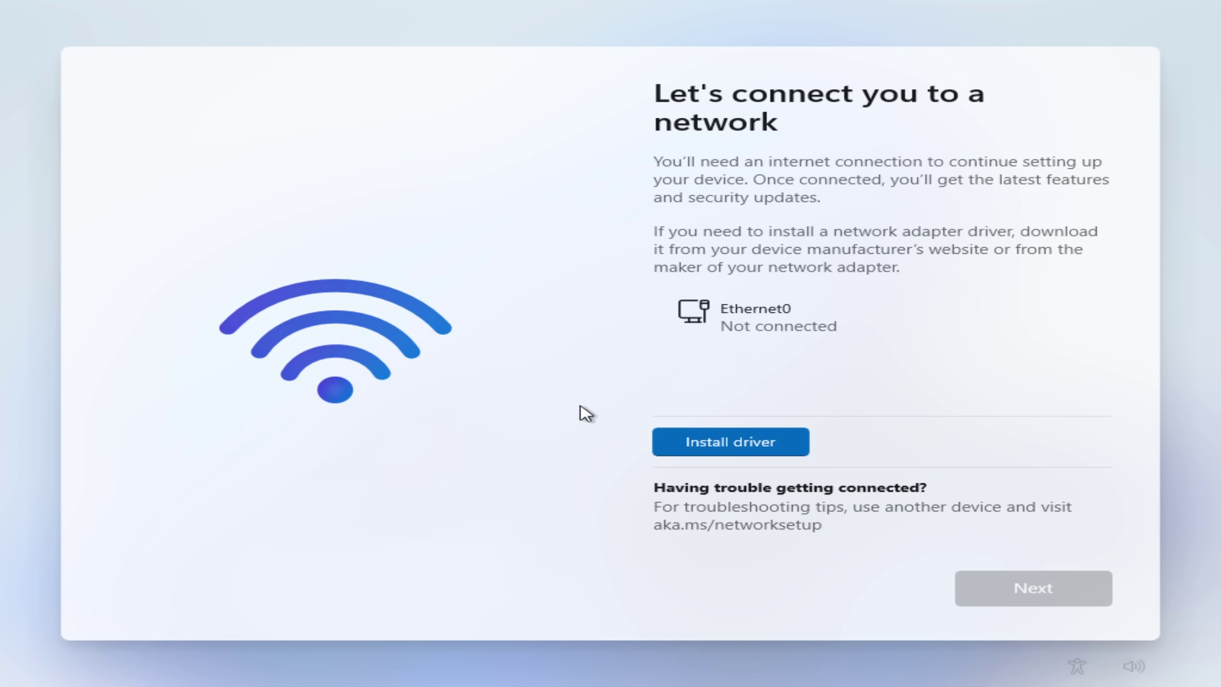
Step: Open a Command Prompt over setup with Shift+F10 and type start ms-cxh://localonly
key(shift+F10)
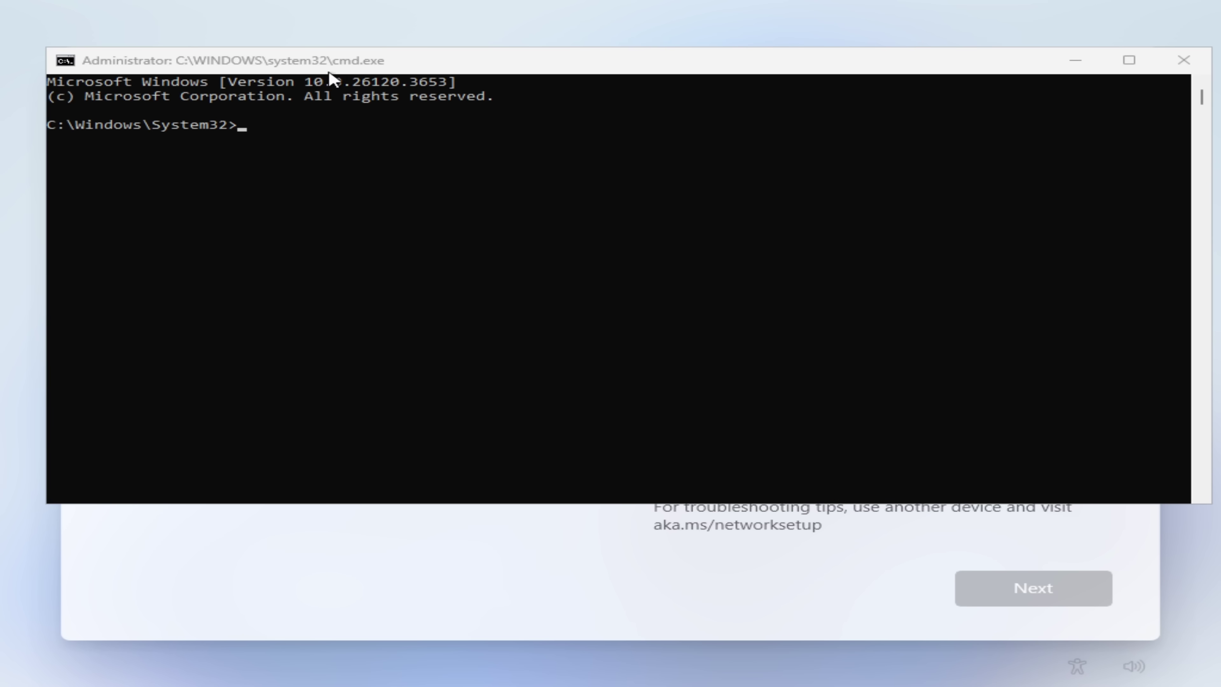
click(333, 67)
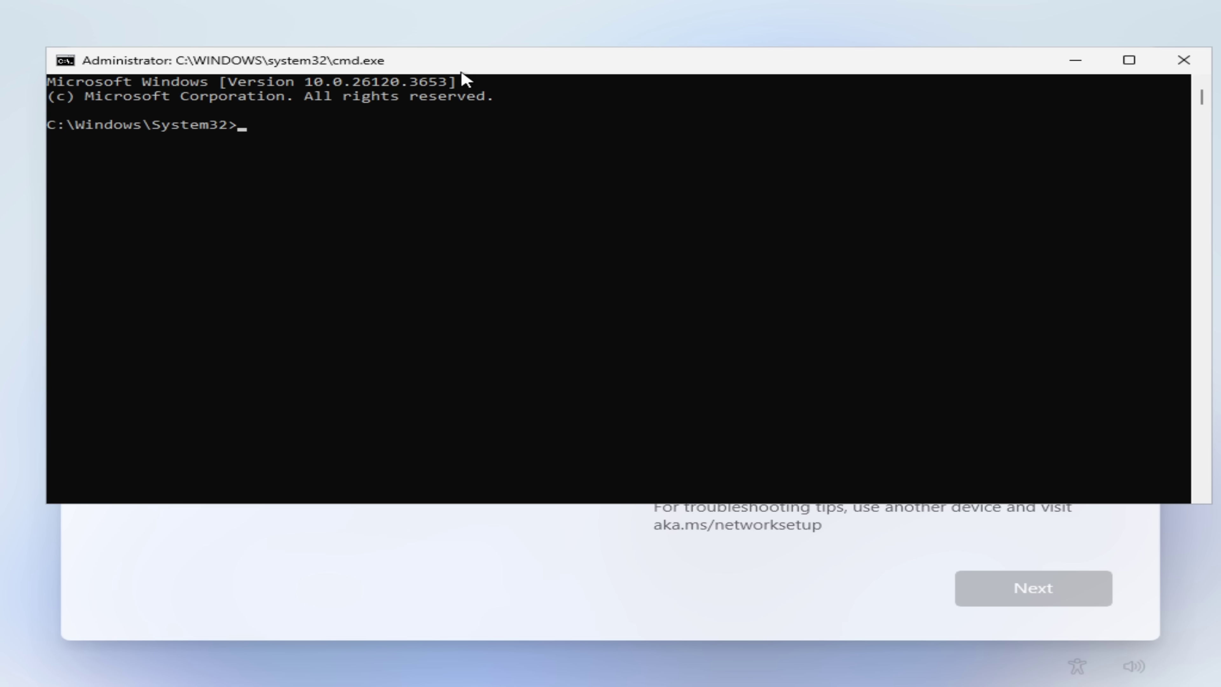
key(alt+Tab)
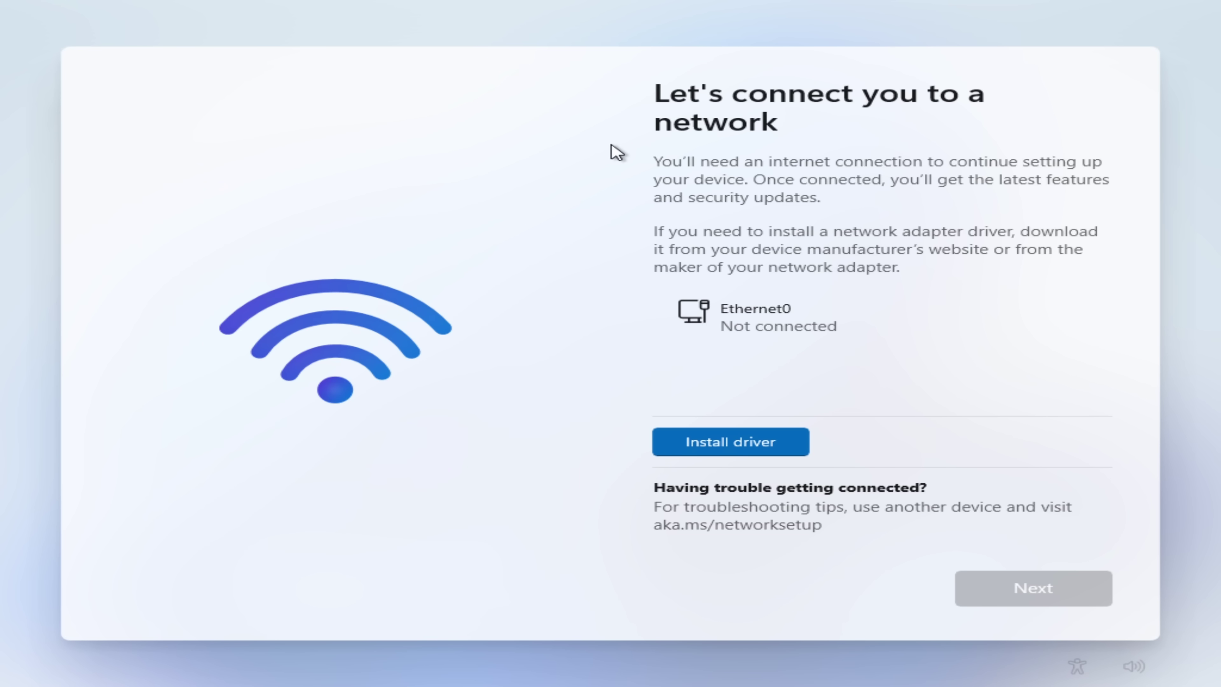
key(alt+Tab)
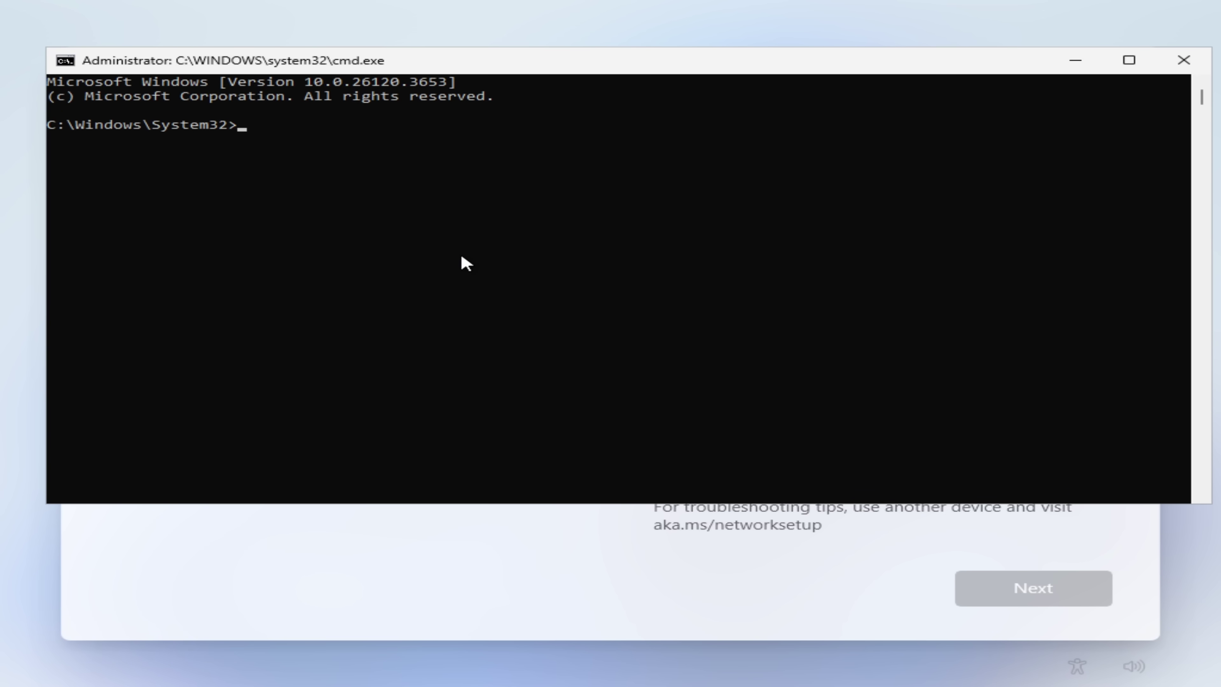
text(start ms-cxh://localonly)
Step: Run the localonly command, then enter the user name and password in the user creation window
key(Return)
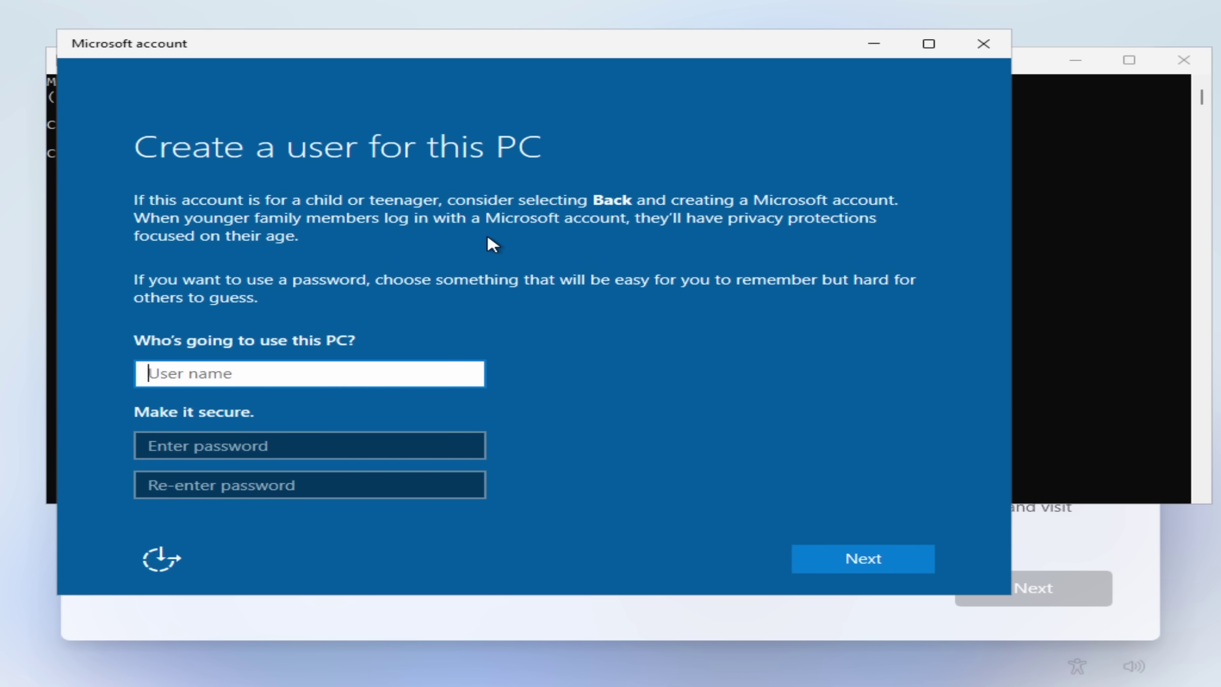
drag(388, 58, 444, 71)
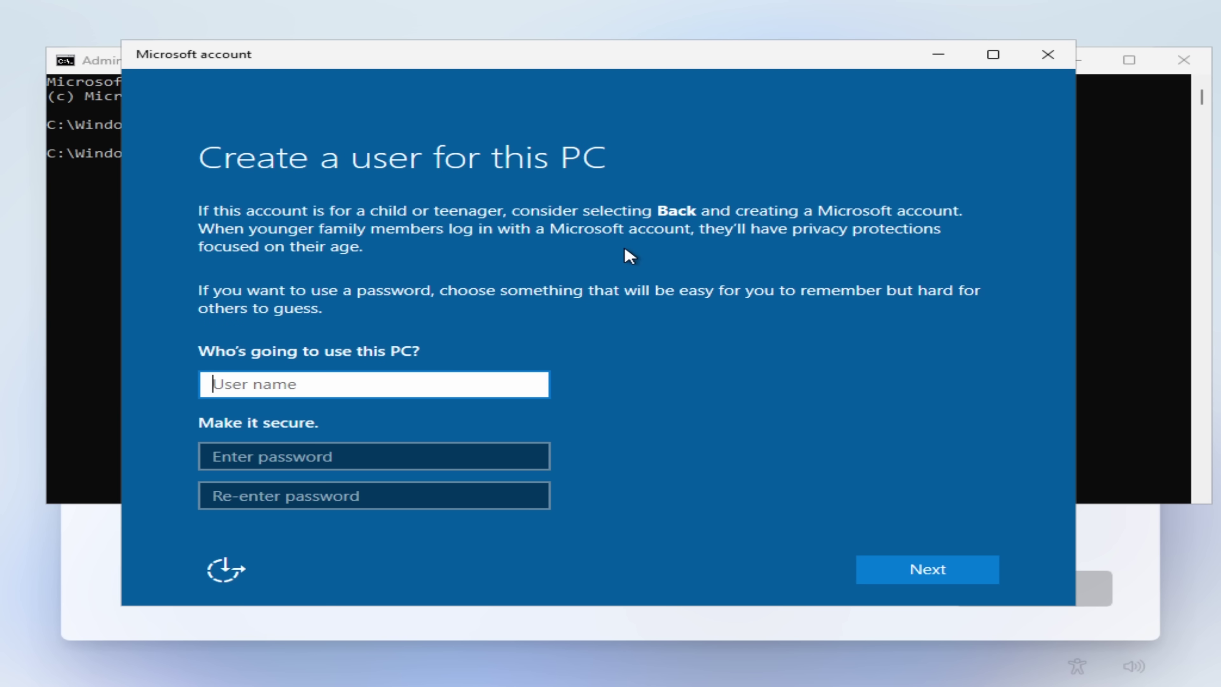
text(Andrew)
key(Tab)
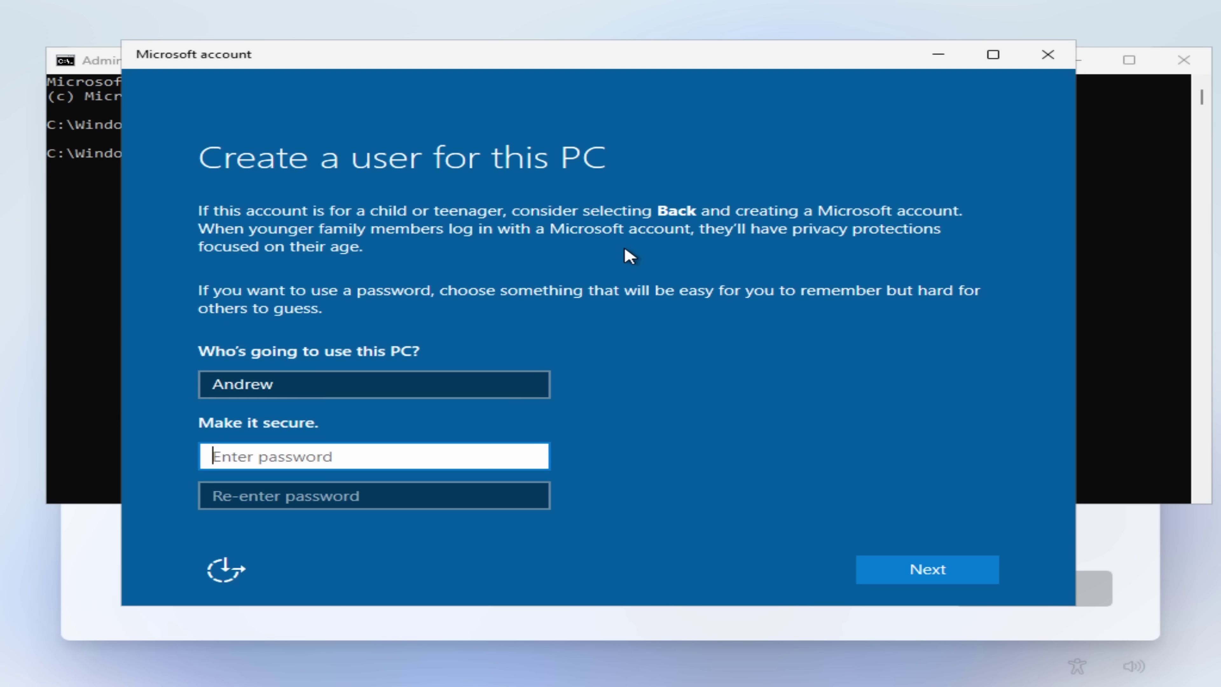
text(********)
key(Tab)
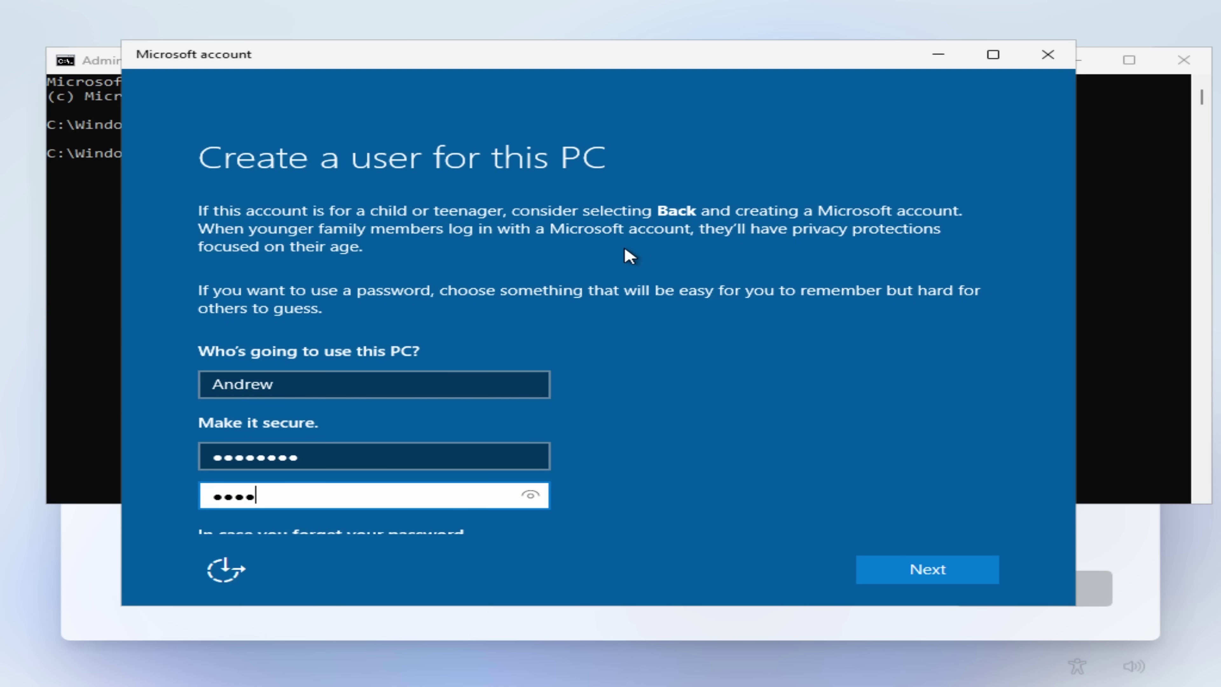
Step: Choose the first pet's name as security question 1 with answer 1
scroll(611, 374, down, 5)
click(315, 315)
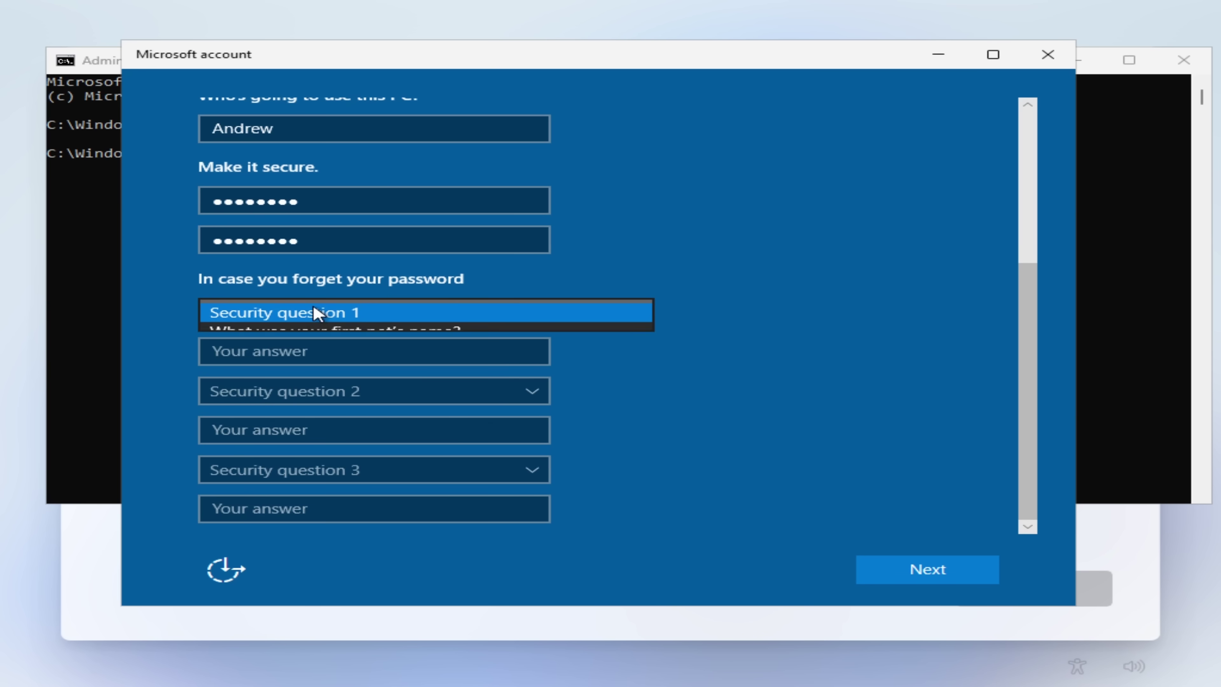
click(515, 286)
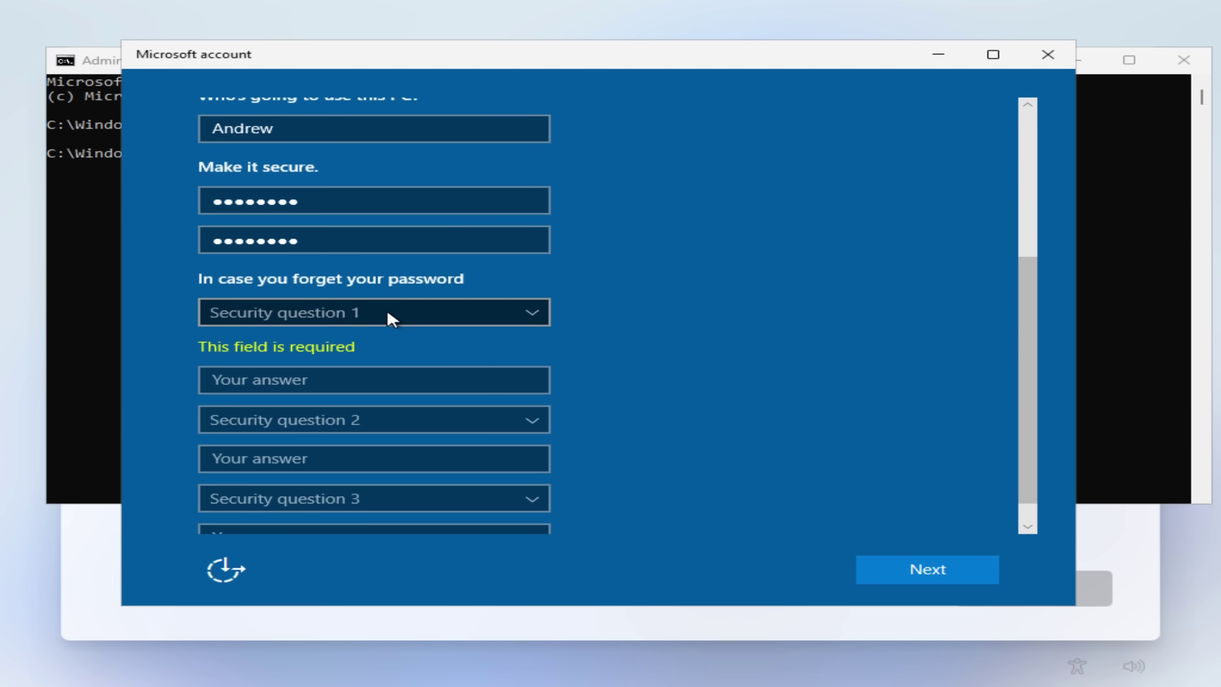
click(390, 316)
click(355, 331)
click(313, 356)
text(1)
Step: Choose the birth-city question with answer 2 and the childhood nickname question for question 3
click(311, 392)
click(296, 429)
click(278, 431)
text(2)
click(263, 472)
click(270, 509)
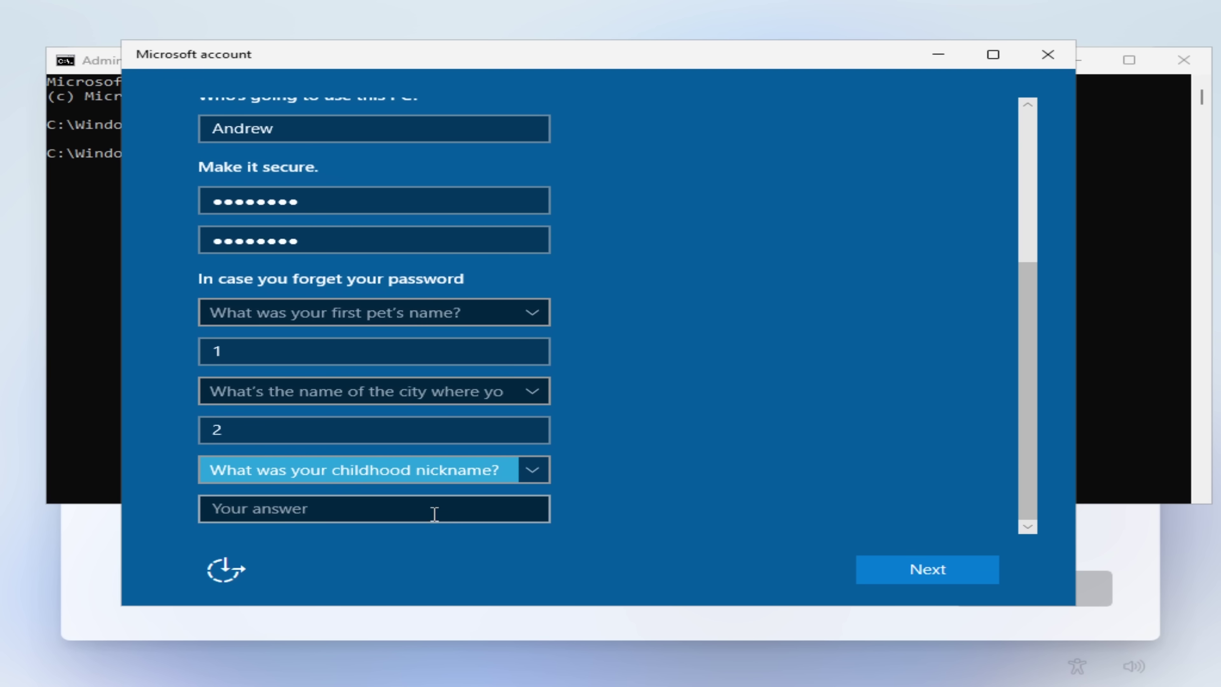
scroll(570, 444, up, 5)
scroll(625, 454, down, 5)
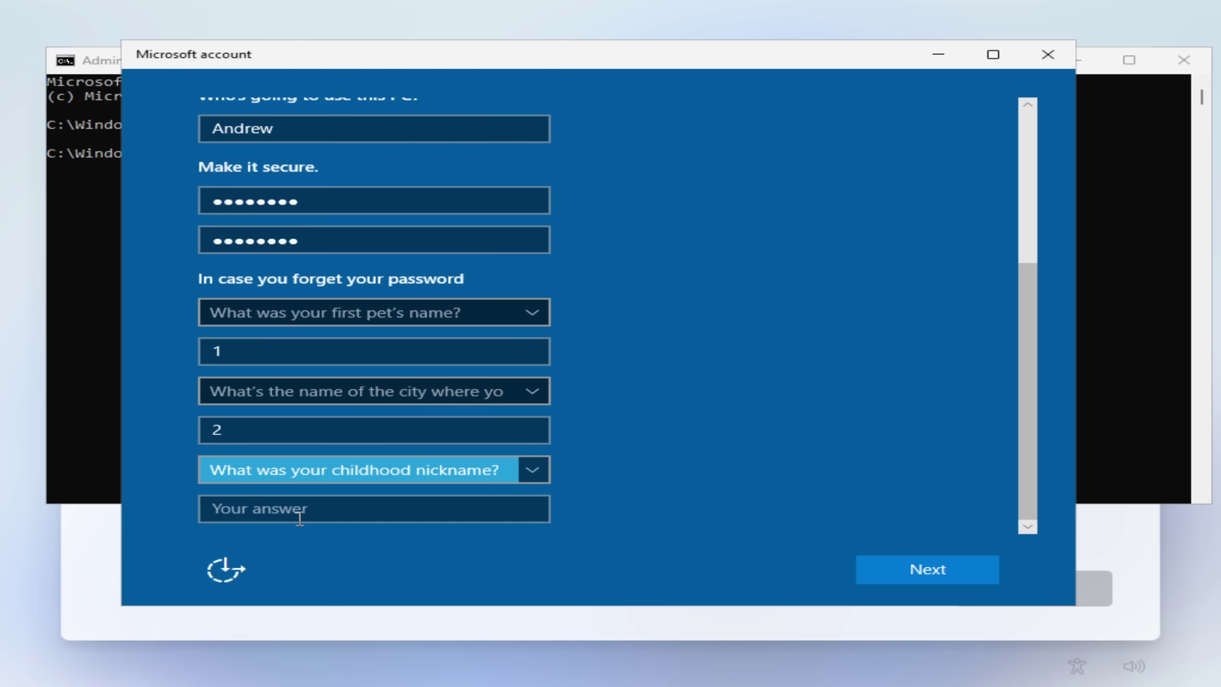
click(298, 516)
scroll(567, 443, up, 5)
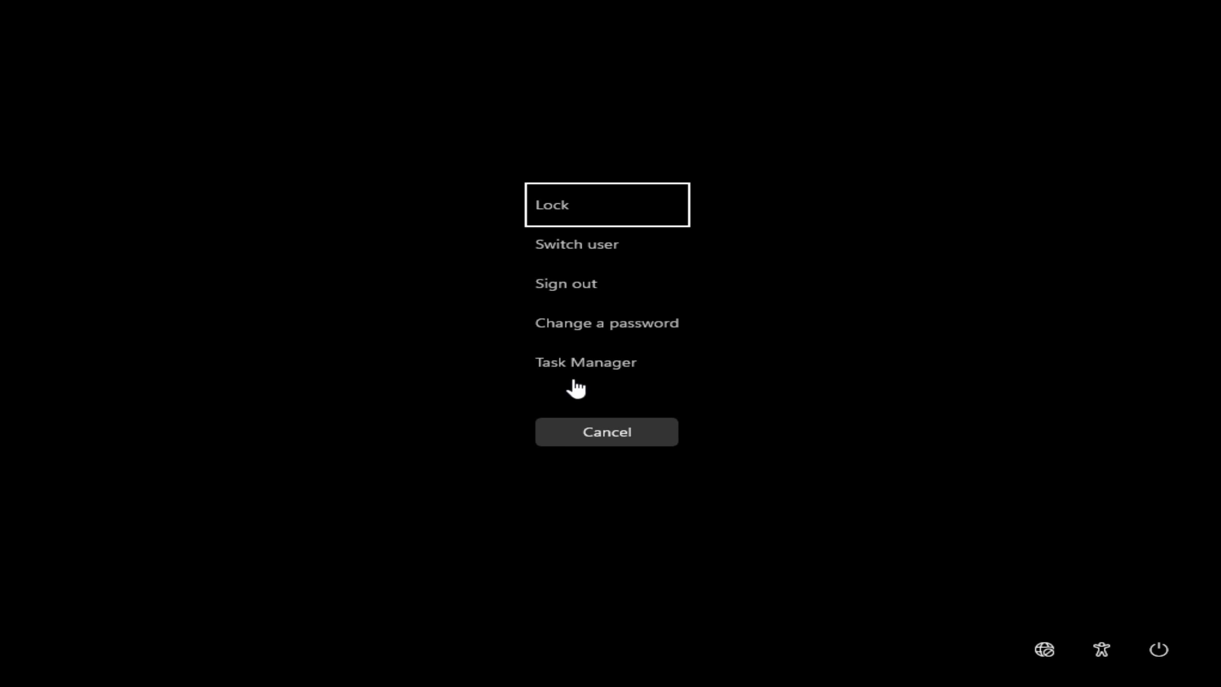
Step: Open Task Manager from the security screen, turn off location sharing, and minimize Task Manager to the desktop
click(572, 373)
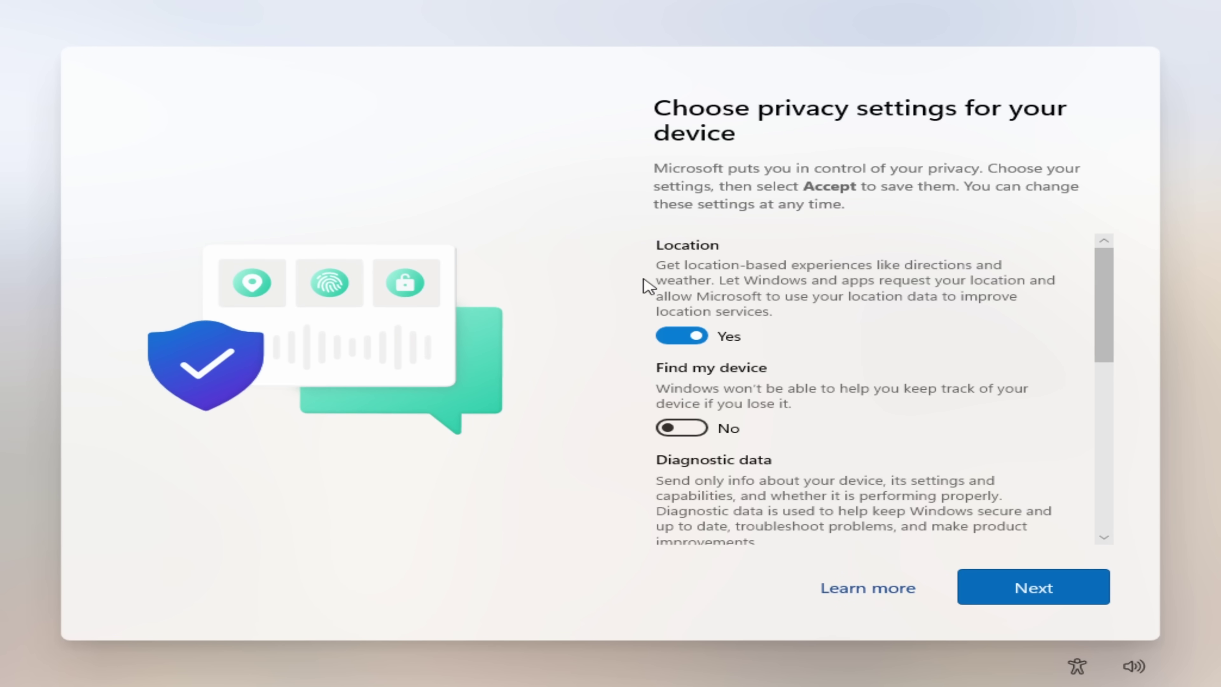
mouse_move(1106, 276)
mouse_down()
mouse_move(1114, 474)
mouse_move(1063, 223)
mouse_up()
click(693, 331)
scroll(705, 337, down, 5)
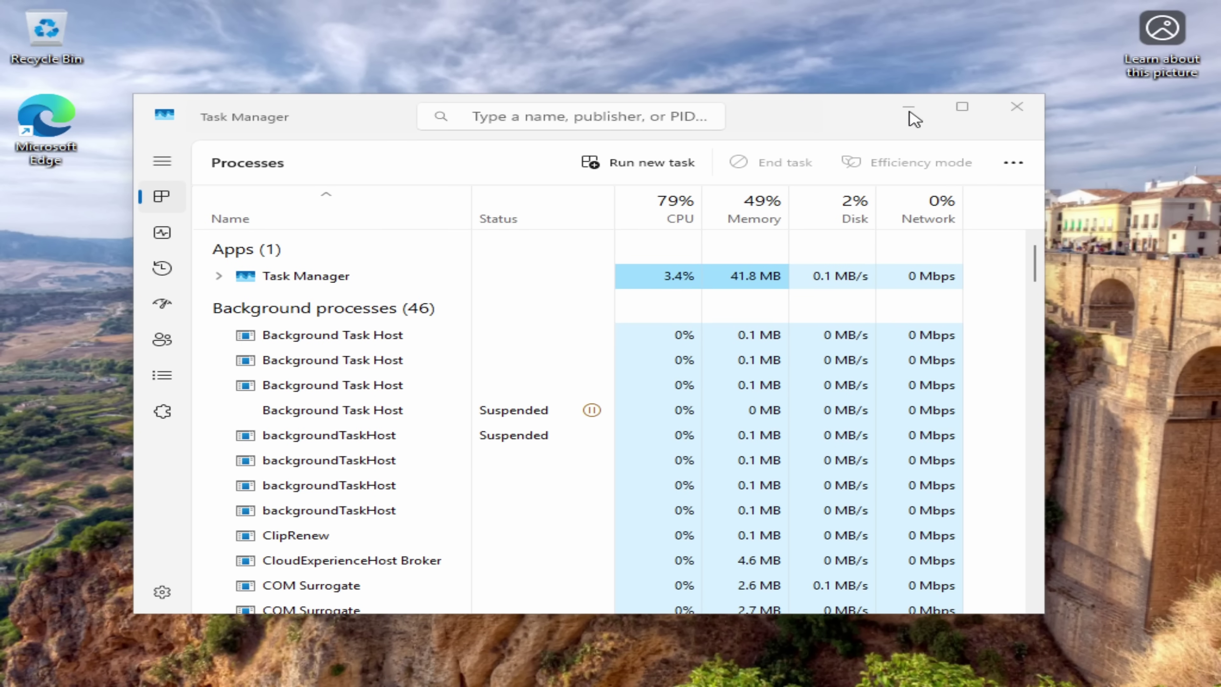
click(913, 114)
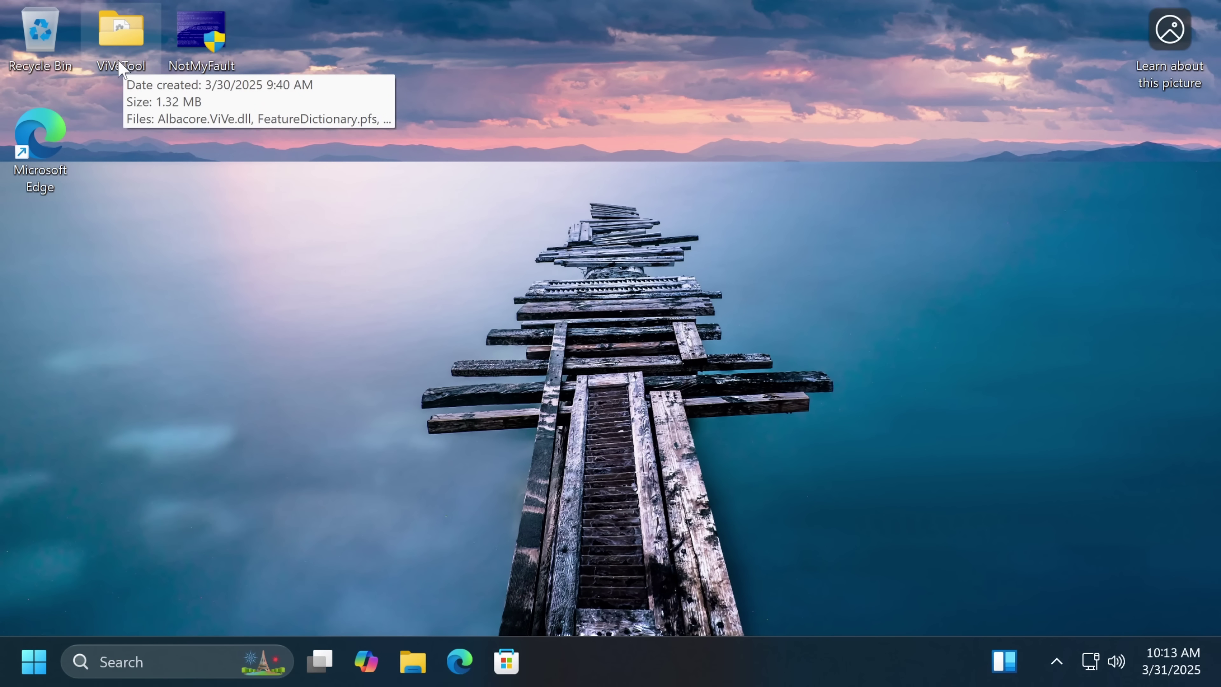
Step: Open an administrator cmd via Win+R, go to the desktop ViVeTool folder, and run vivetool /query
key(super+r)
key(ctrl+shift+Return)
key(alt+y)
text(cd \users\andrew\desktop)
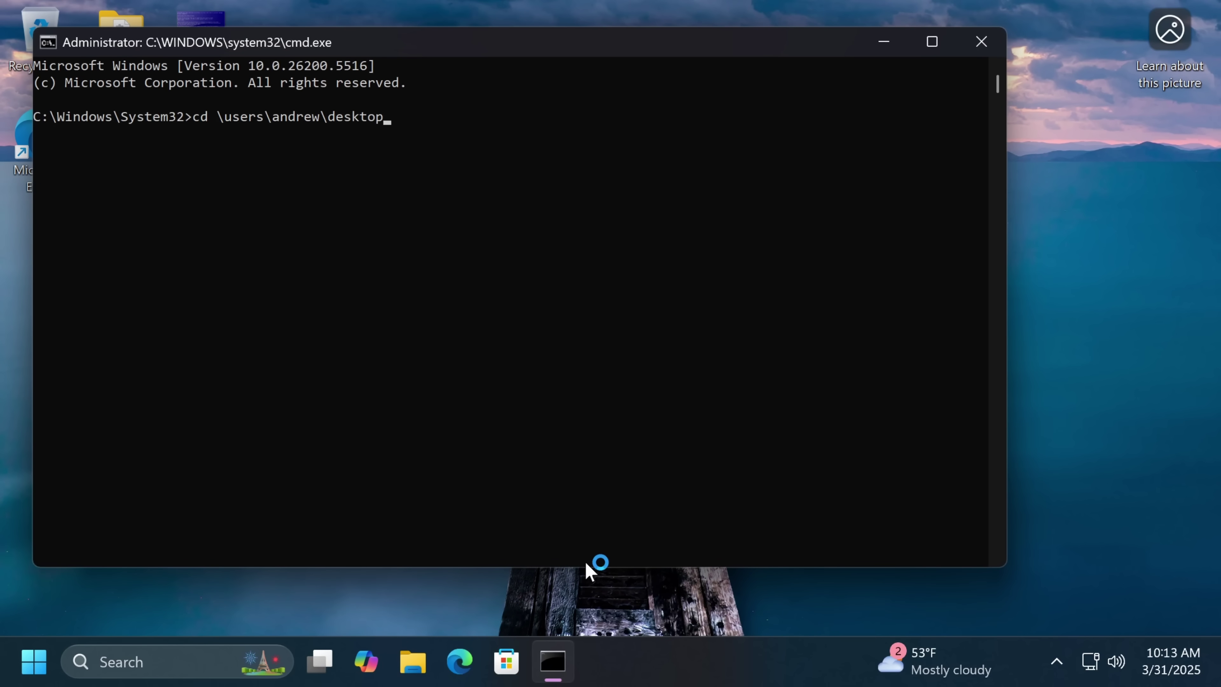
text(\vivetool)
key(Return)
text(vivetool /query /id:50070238)
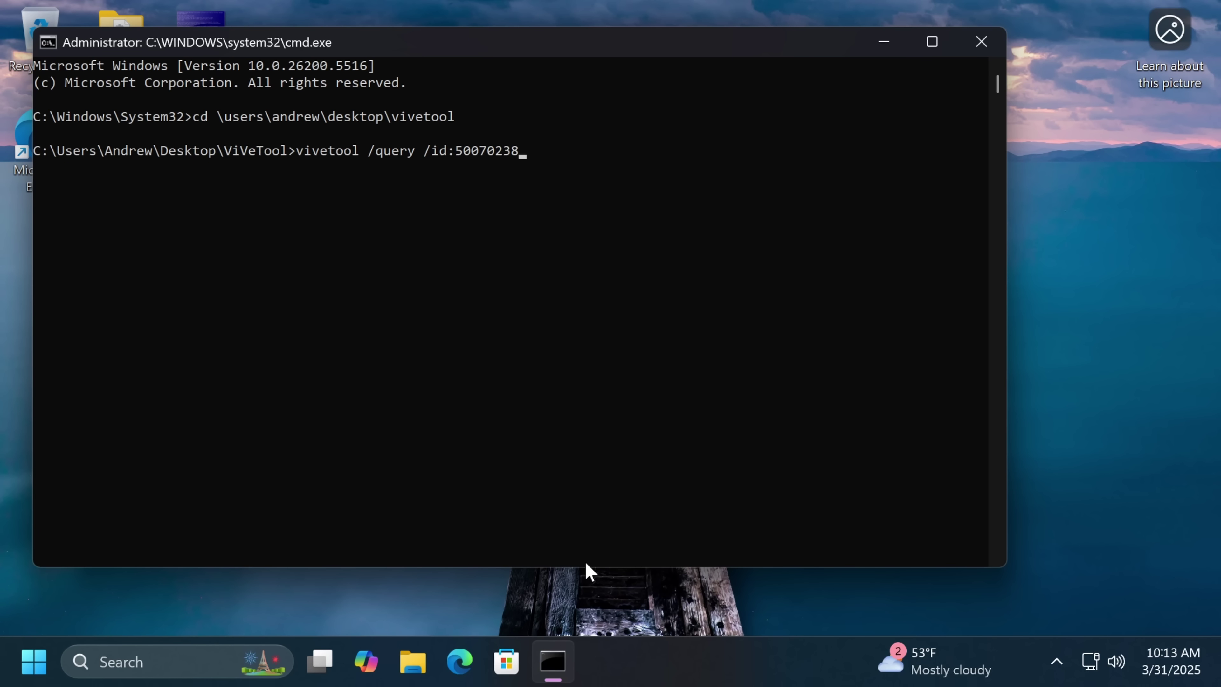
key(Return)
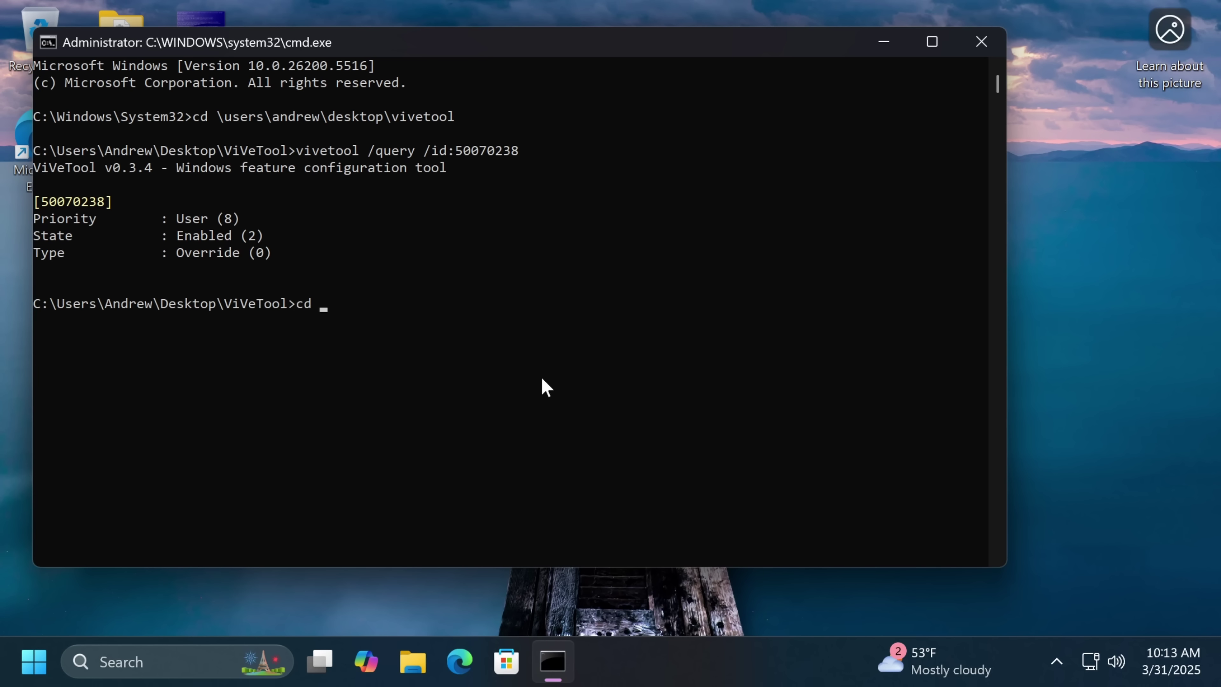
Step: Run NotMyFault.exe from the Desktop, accept its licence, and trigger a system crash
text(cd ..)
key(Return)
text(NotMyFault.exe)
key(Return)
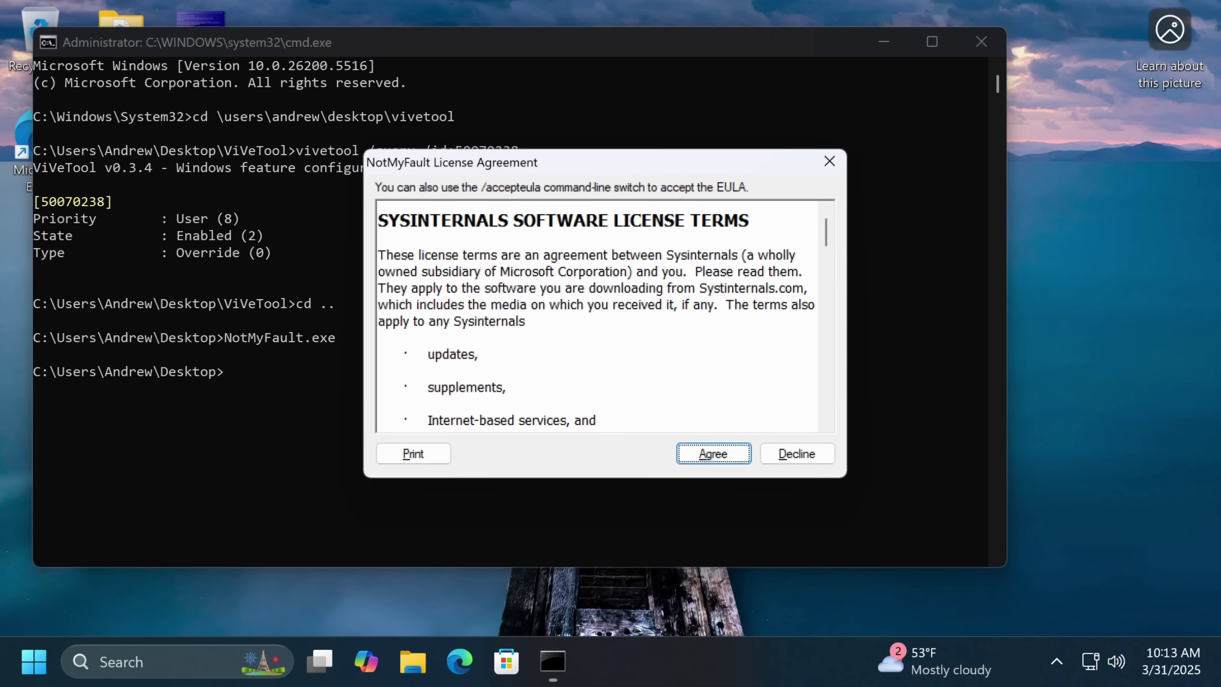
click(692, 461)
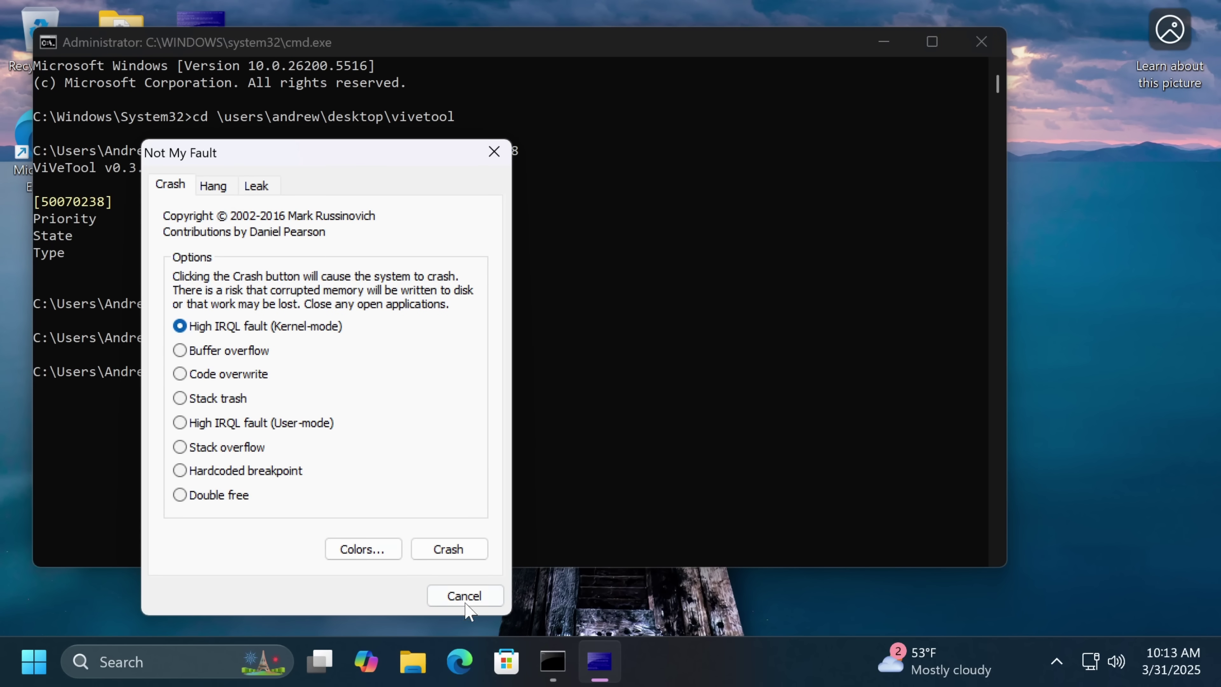
click(471, 560)
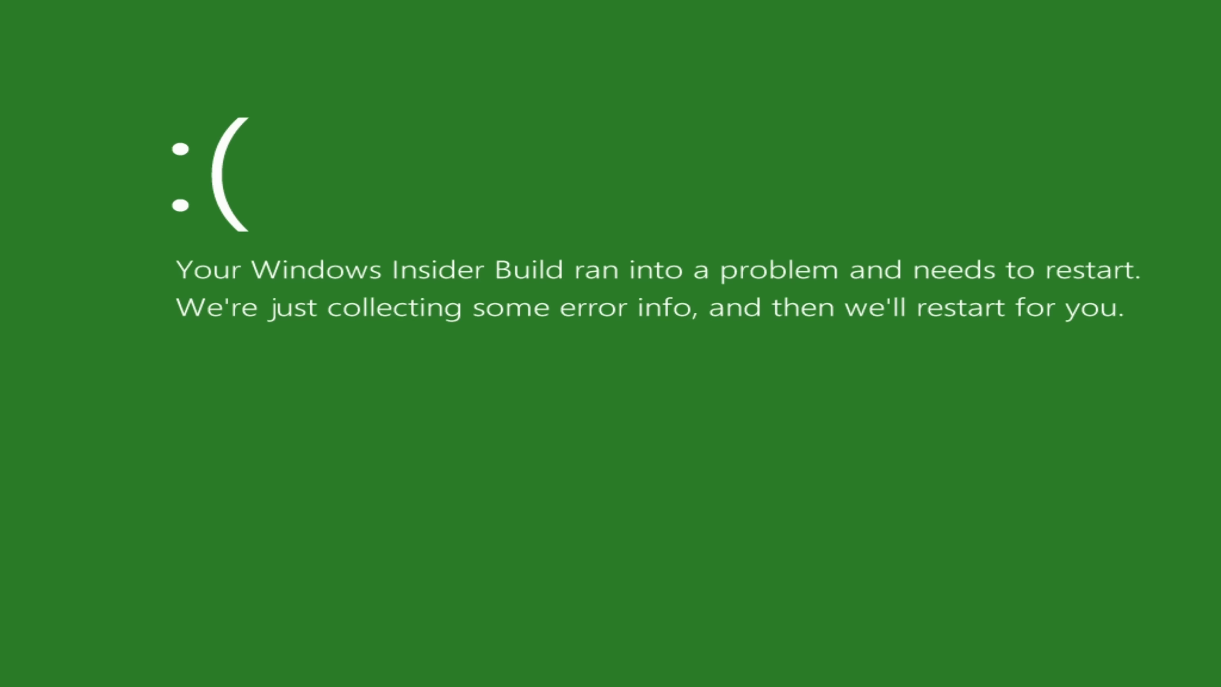